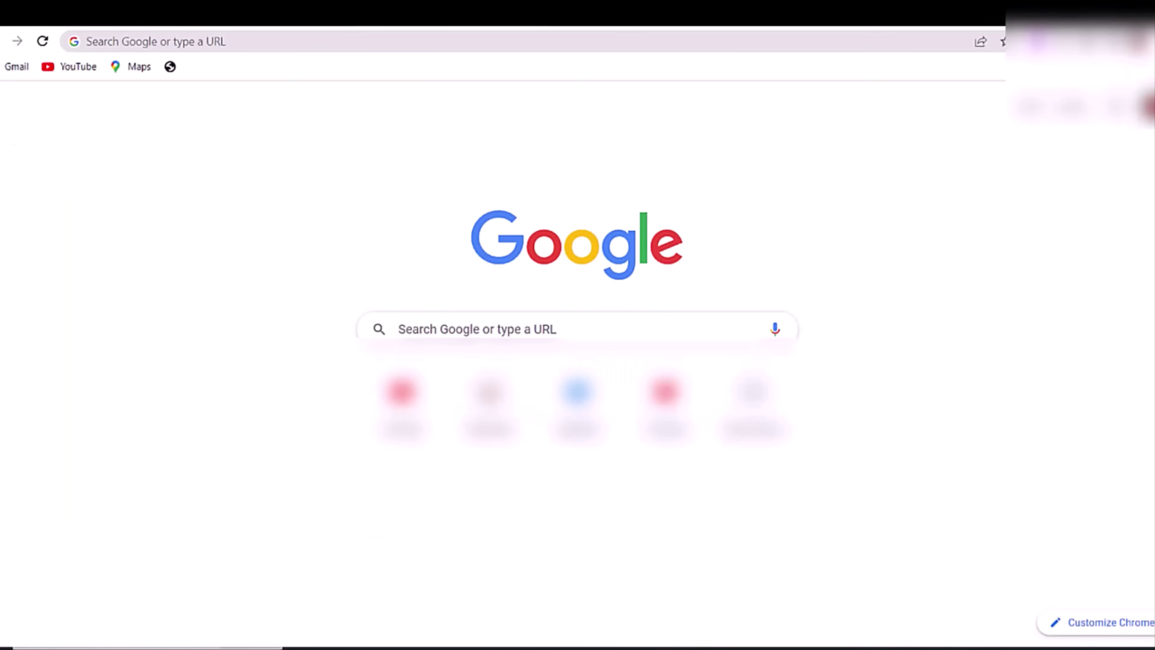
# - Launch Microsoft Office PowerPoint 2007 from Windows search to get a blank presentation
pyautogui.press('super+s')
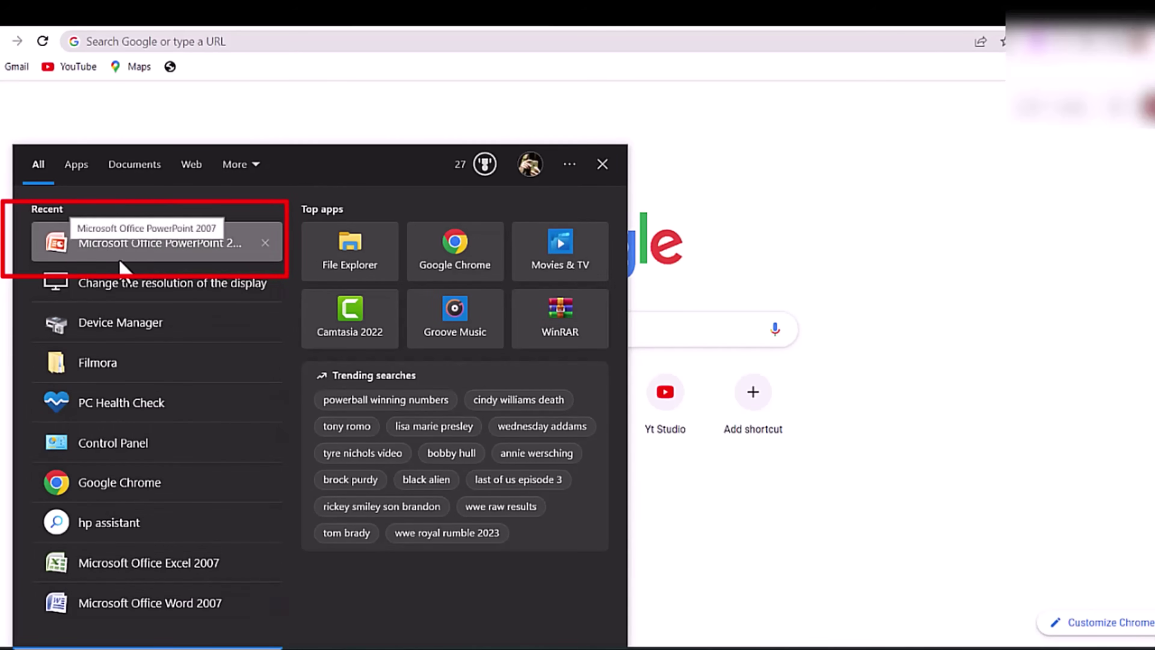
pyautogui.click(80, 257)
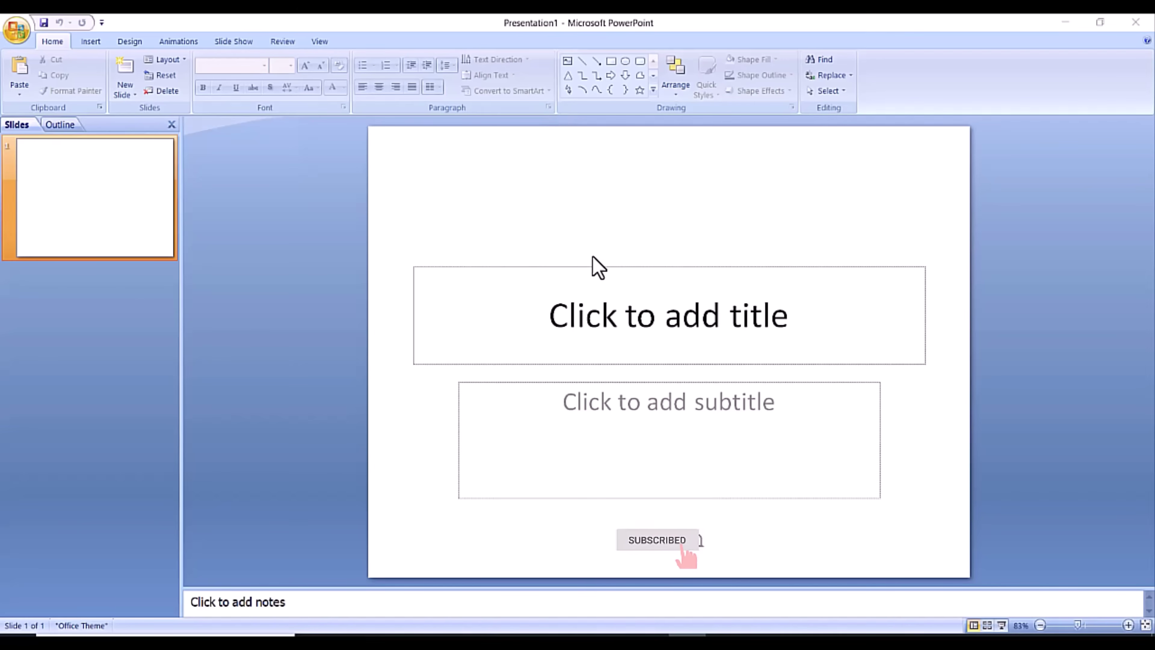
pyautogui.click(599, 316)
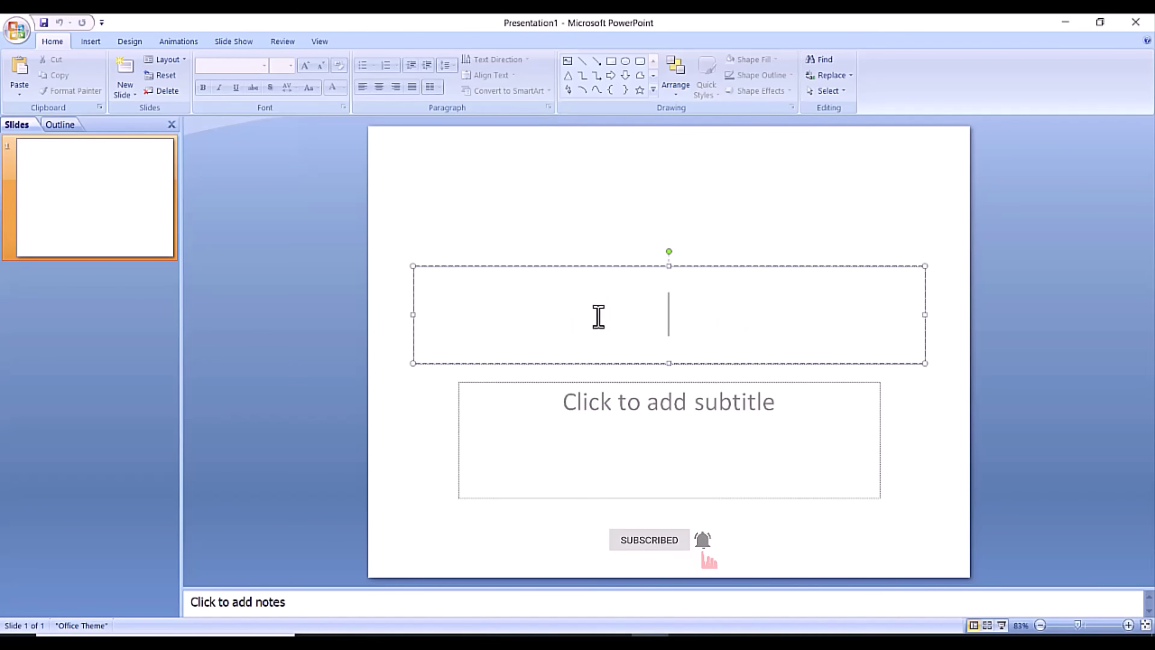
pyautogui.click(605, 404)
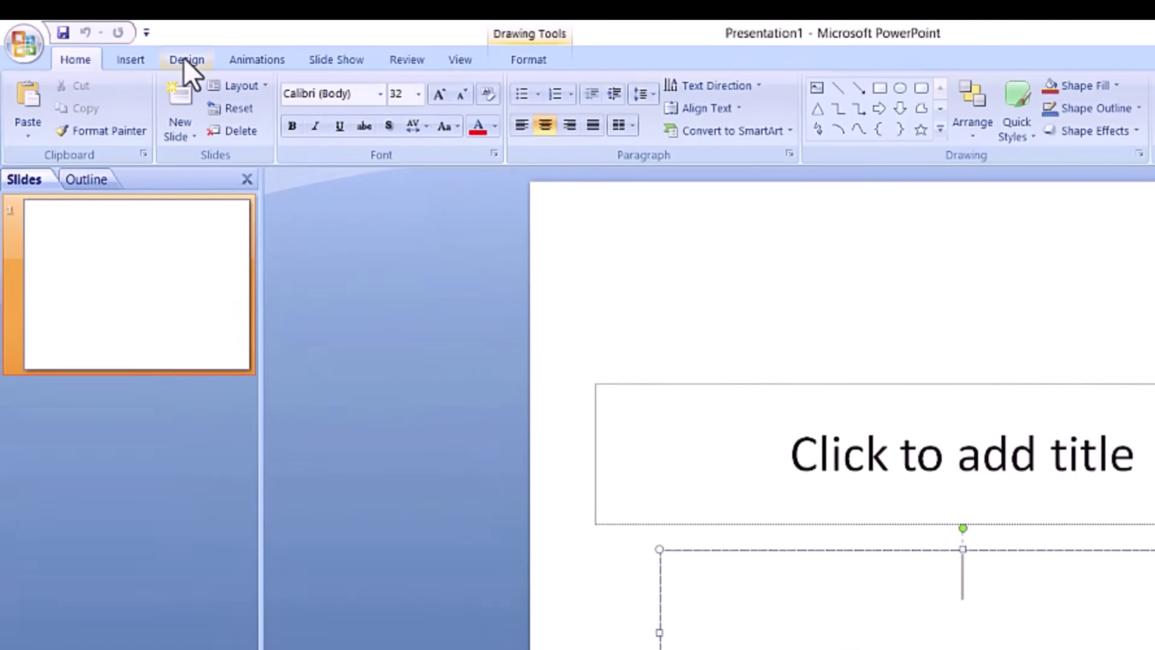
# - Preview grey, orange, red-banner, brown and black themes, then apply white Concourse with teal wave
pyautogui.click(130, 41)
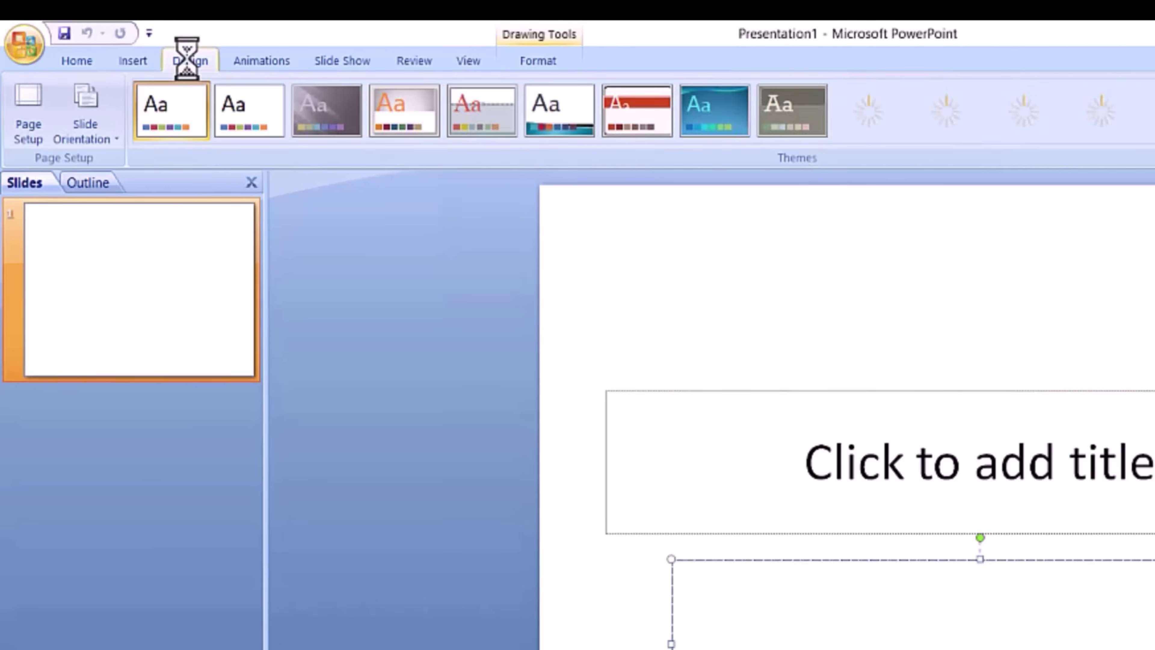
pyautogui.click(322, 124)
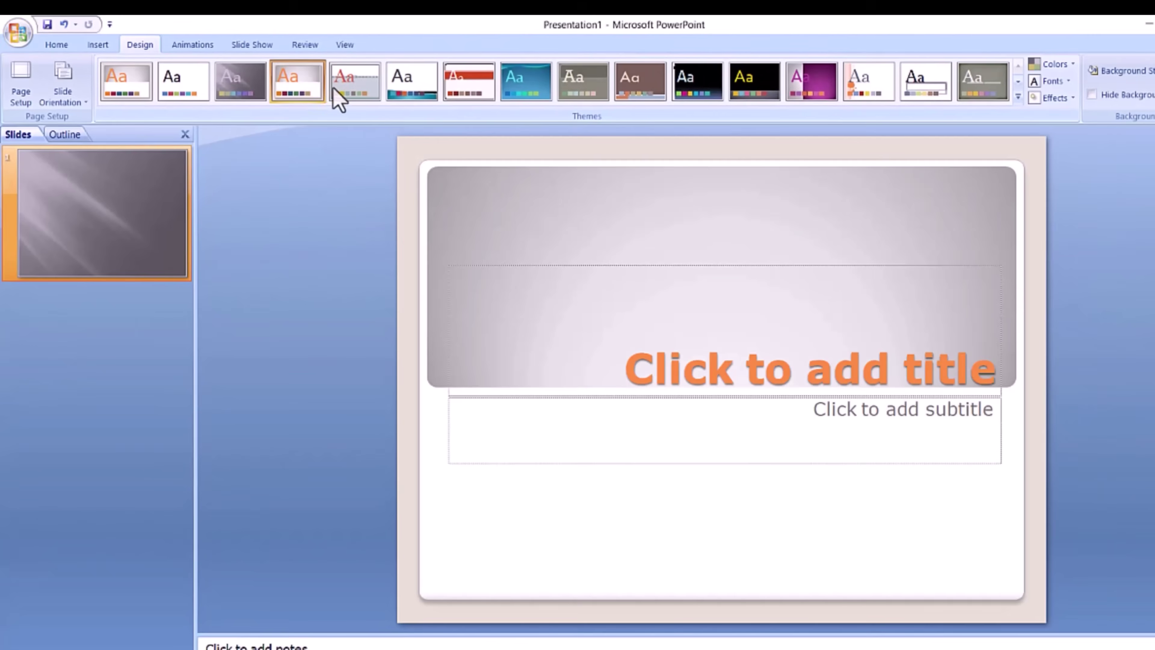
pyautogui.click(337, 104)
pyautogui.click(390, 105)
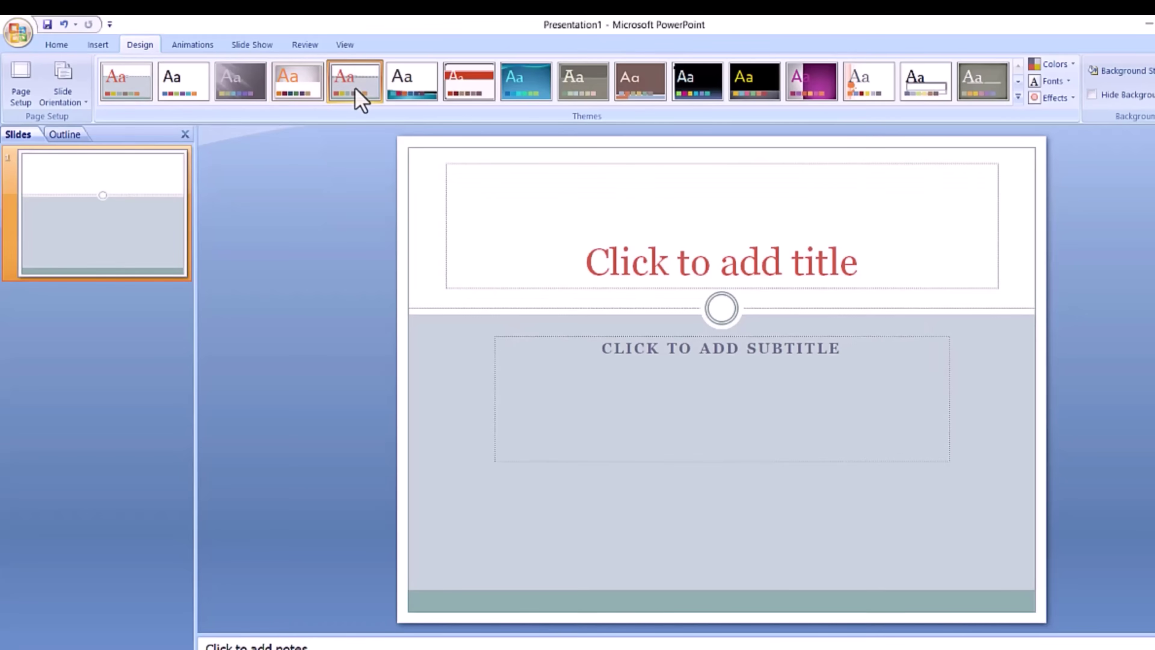
pyautogui.click(466, 97)
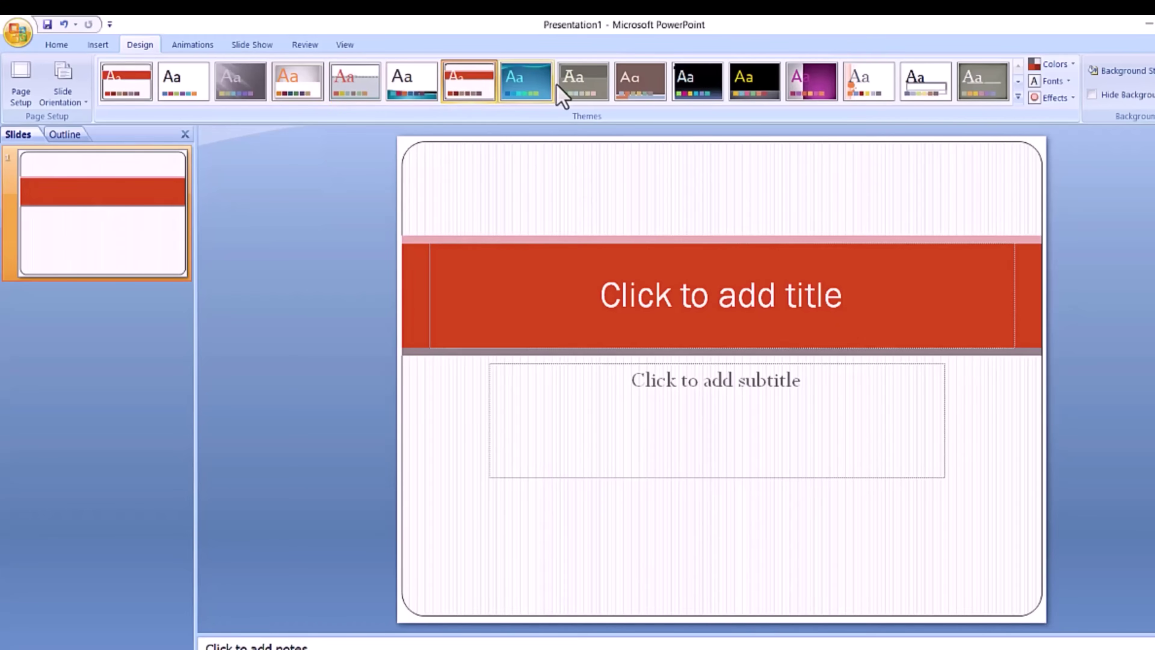
pyautogui.click(574, 94)
pyautogui.click(637, 97)
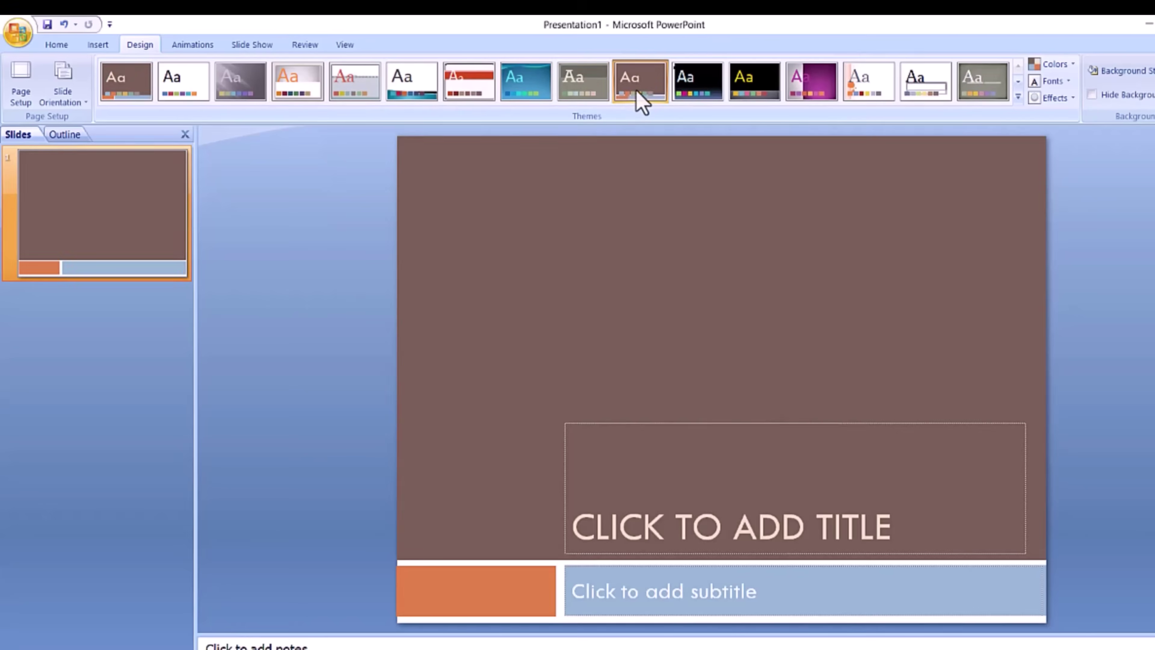
pyautogui.click(708, 92)
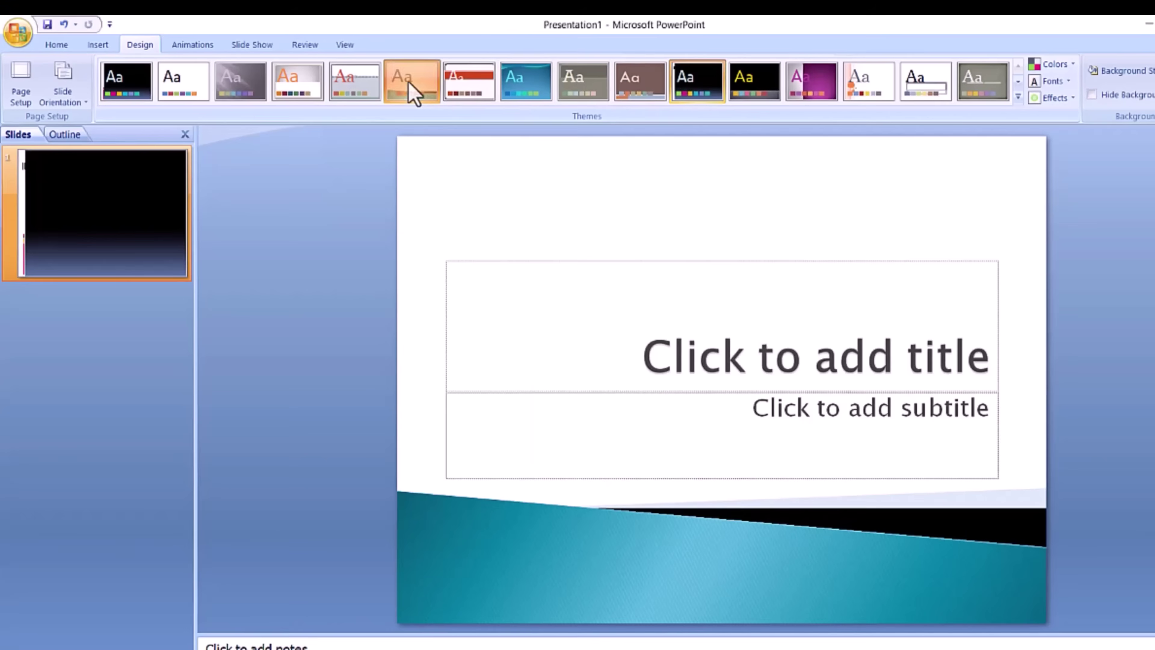
pyautogui.click(410, 84)
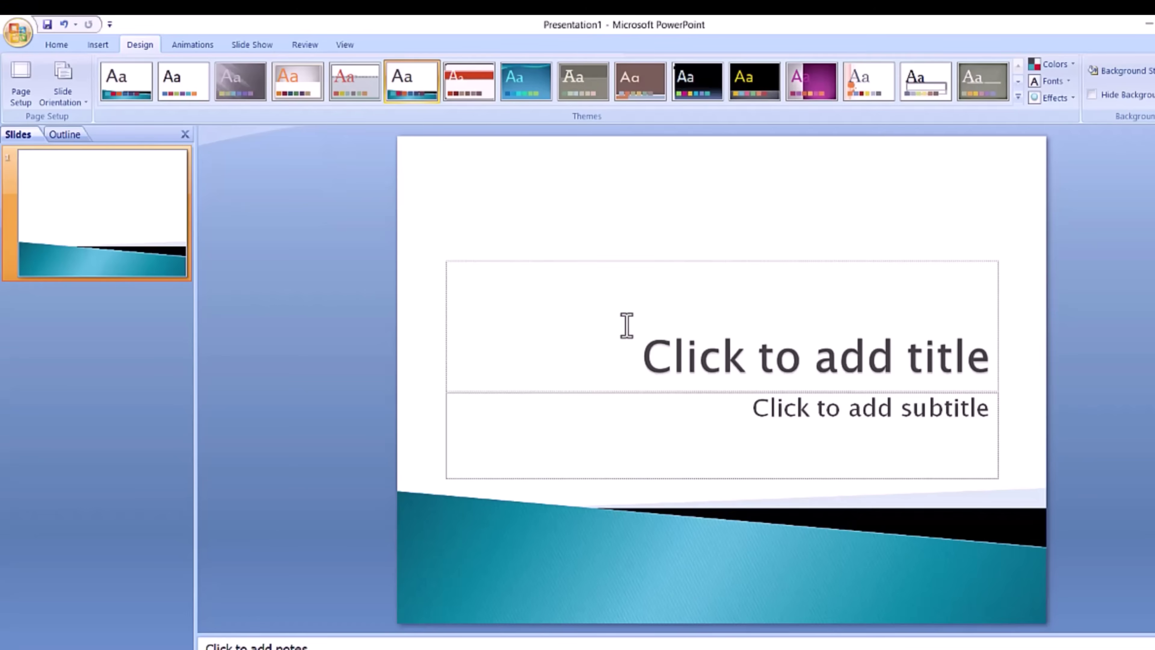
# - Paste 'The impact of Training and Compensation on Employees Performance' as the title, fixing spacing and line breaks
pyautogui.click(585, 320)
pyautogui.click(756, 422)
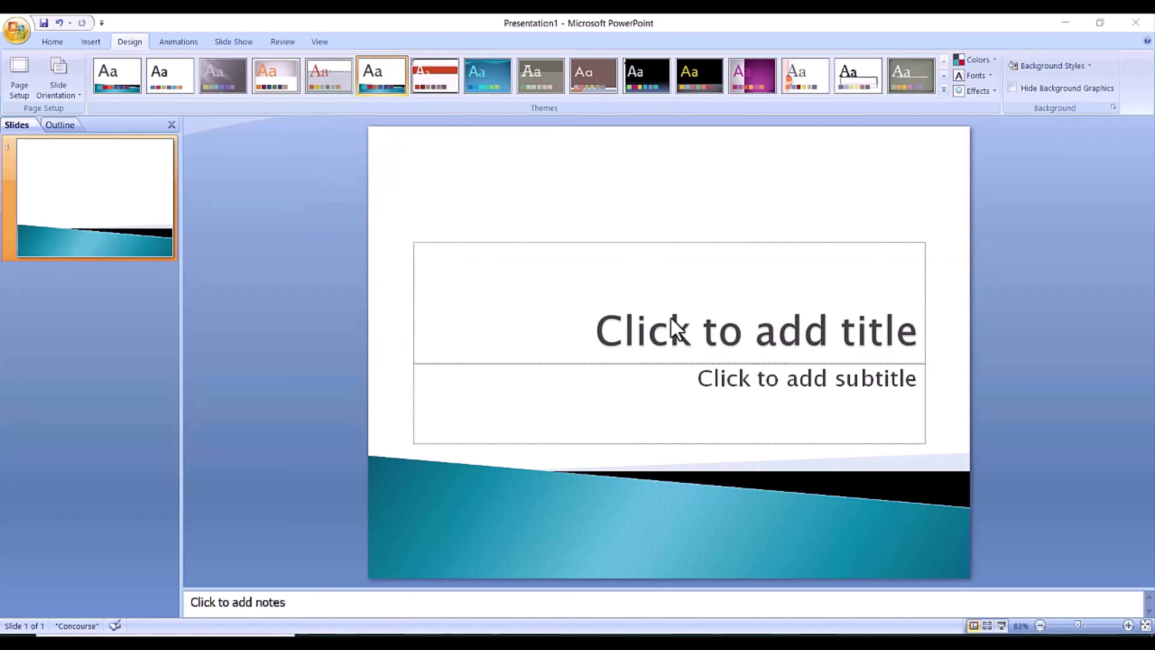
pyautogui.click(696, 360)
pyautogui.rightClick(640, 329)
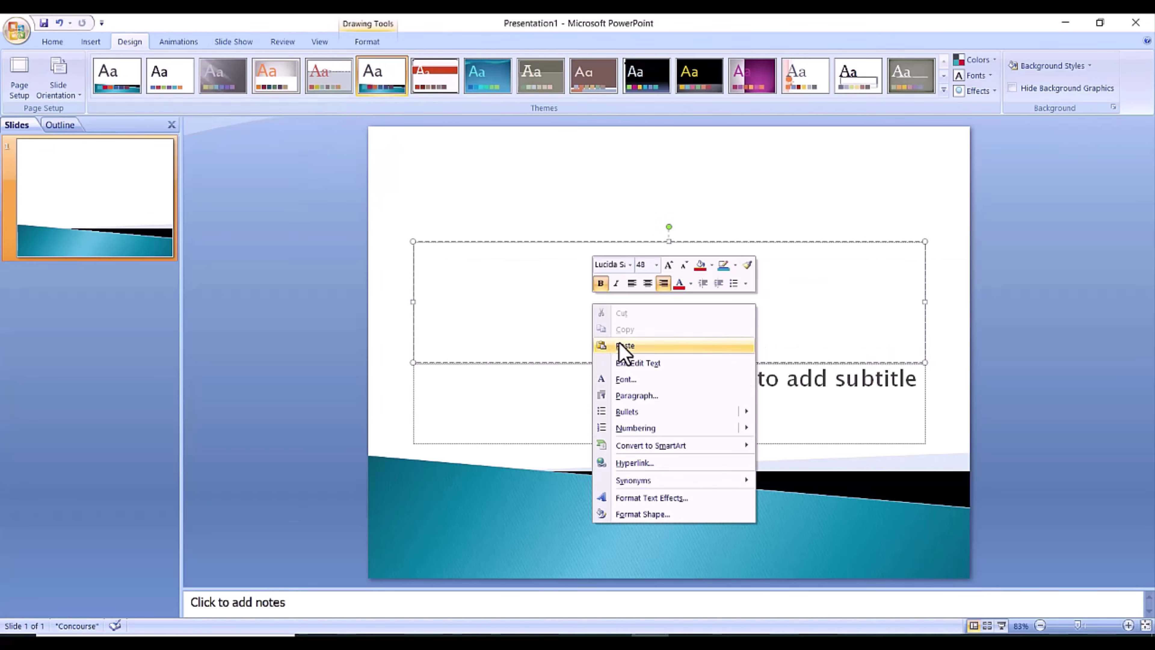
pyautogui.click(625, 345)
pyautogui.click(408, 236)
pyautogui.click(489, 250)
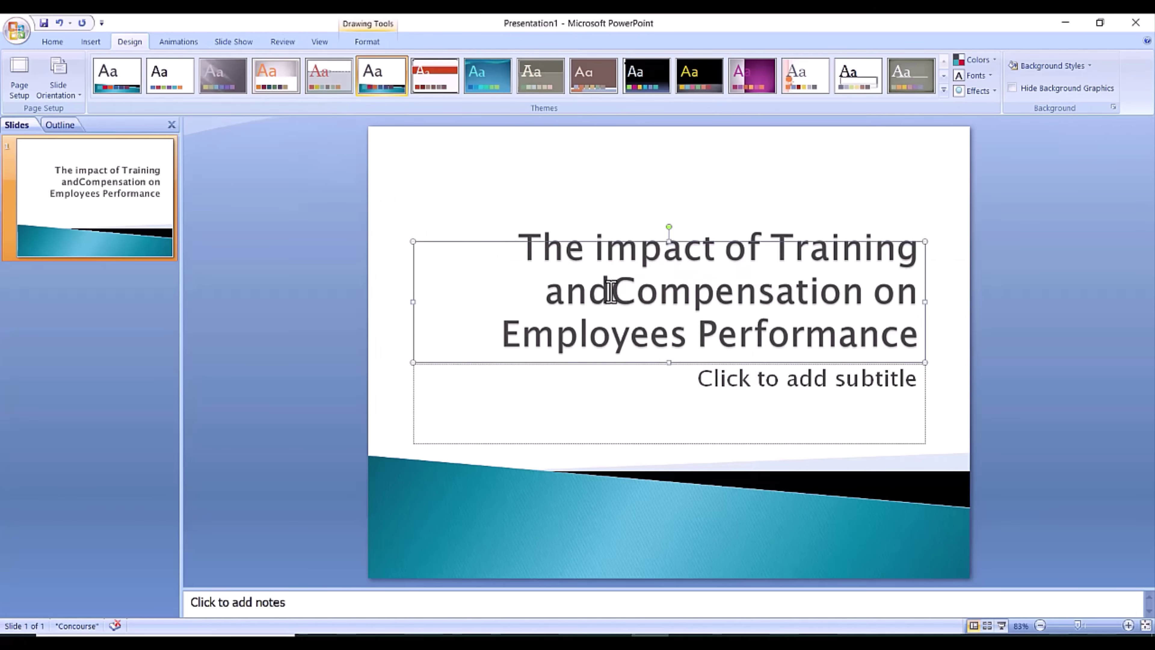
pyautogui.click(611, 292)
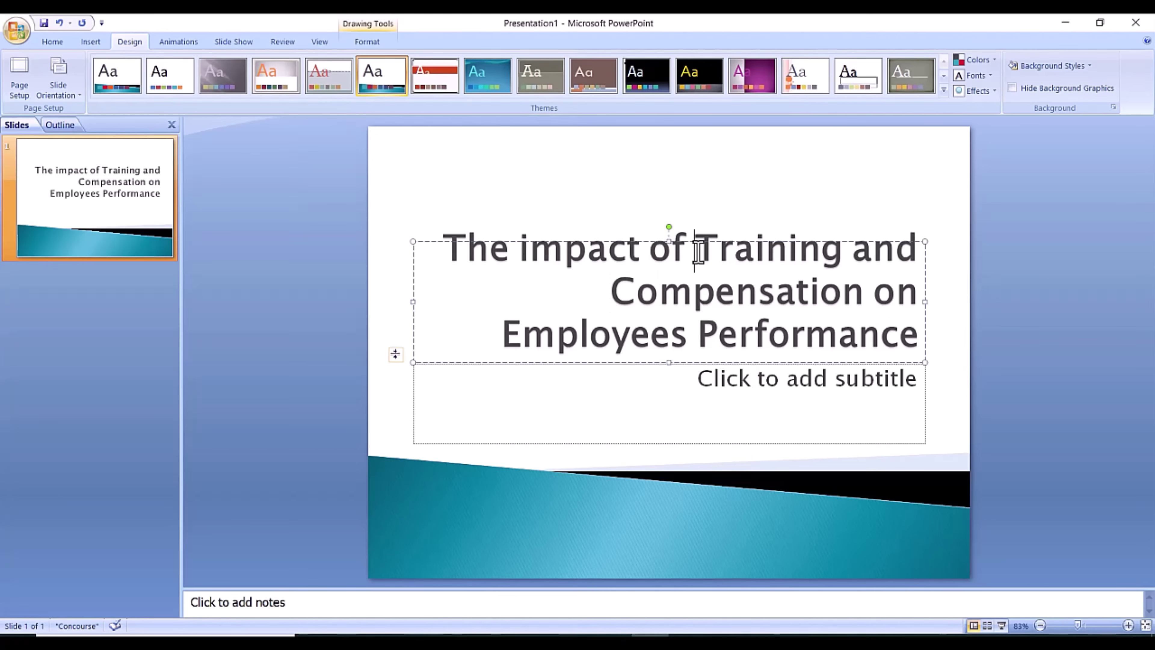
pyautogui.press('Return')
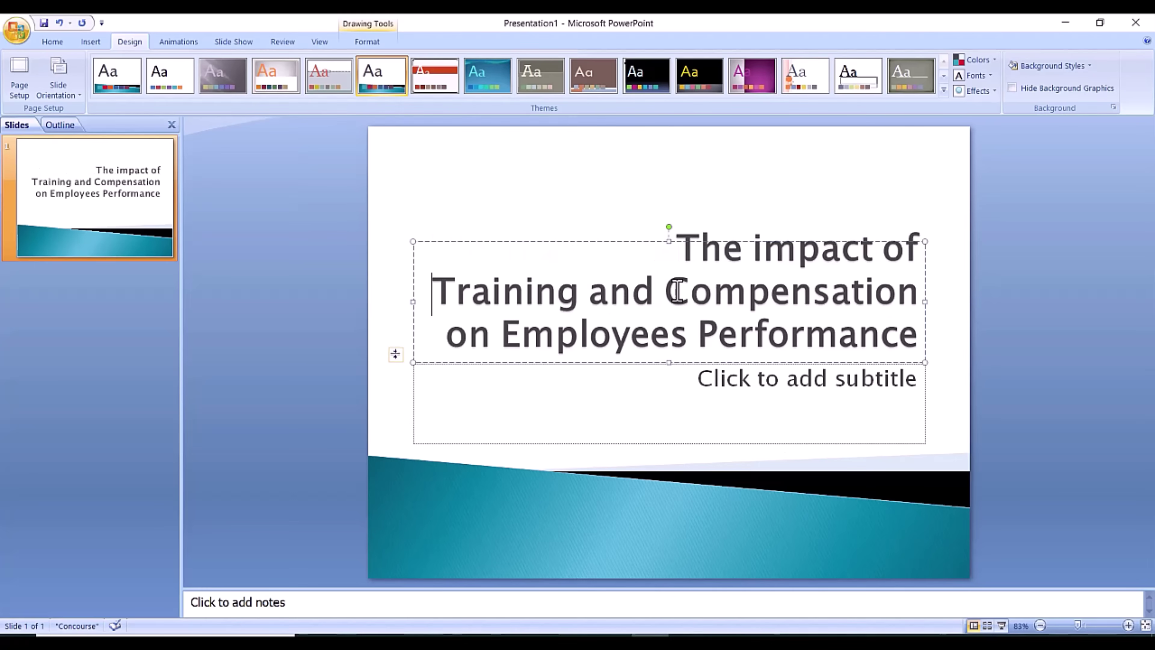
# - Make the whole title text dark red
pyautogui.hotkey('ctrl', 'a')
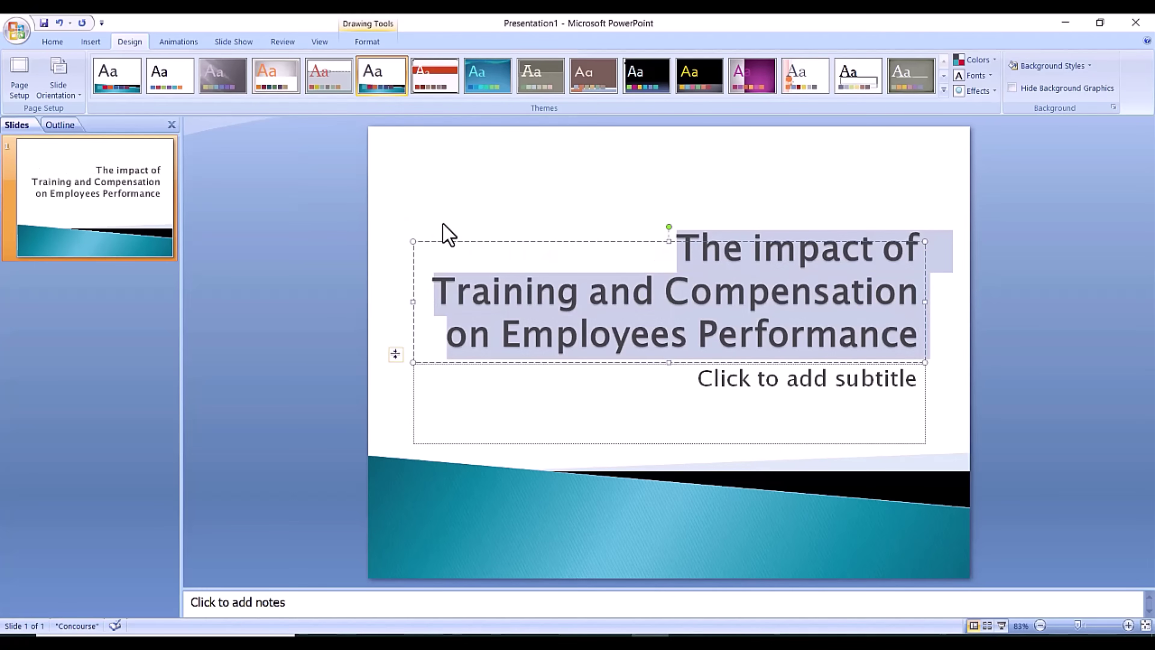
pyautogui.click(91, 42)
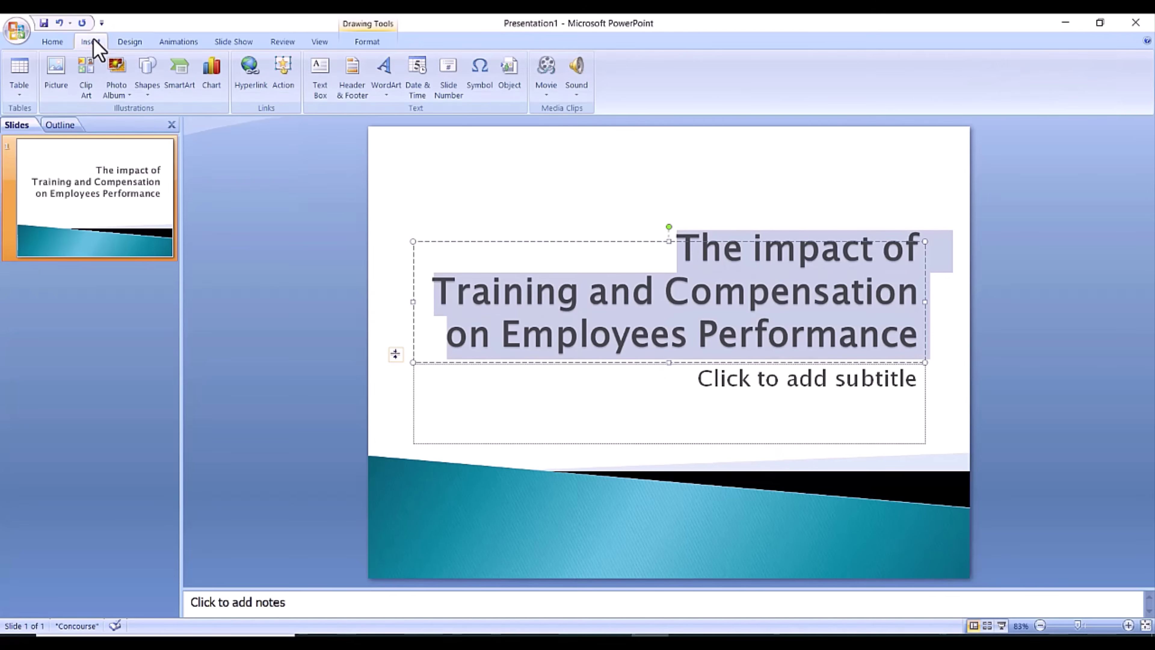
pyautogui.click(48, 43)
pyautogui.click(343, 88)
pyautogui.click(392, 160)
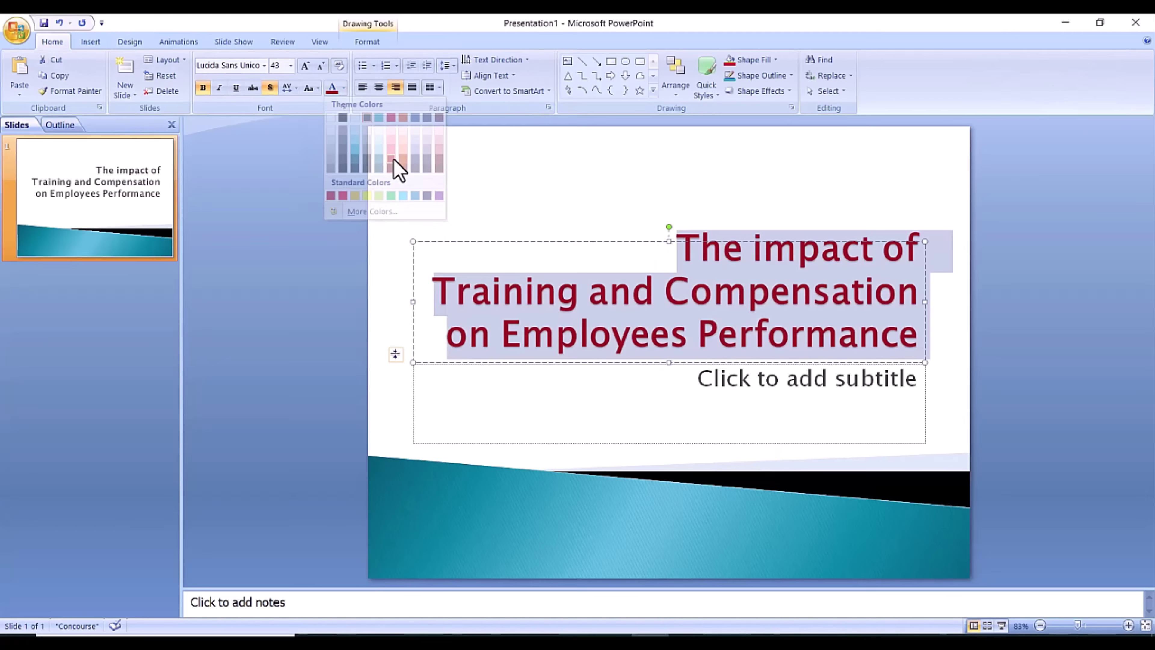
# - Type the presenter's full name in the subtitle and set it in Book Antiqua
pyautogui.click(769, 382)
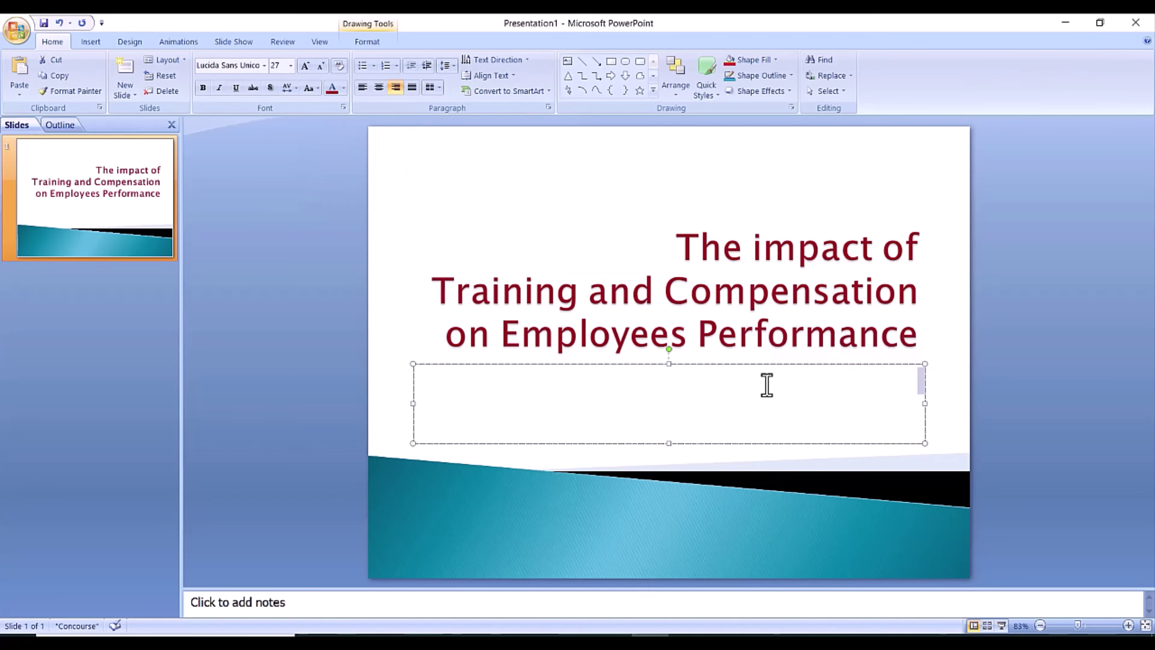
pyautogui.write('AYESHA MUSHTA')
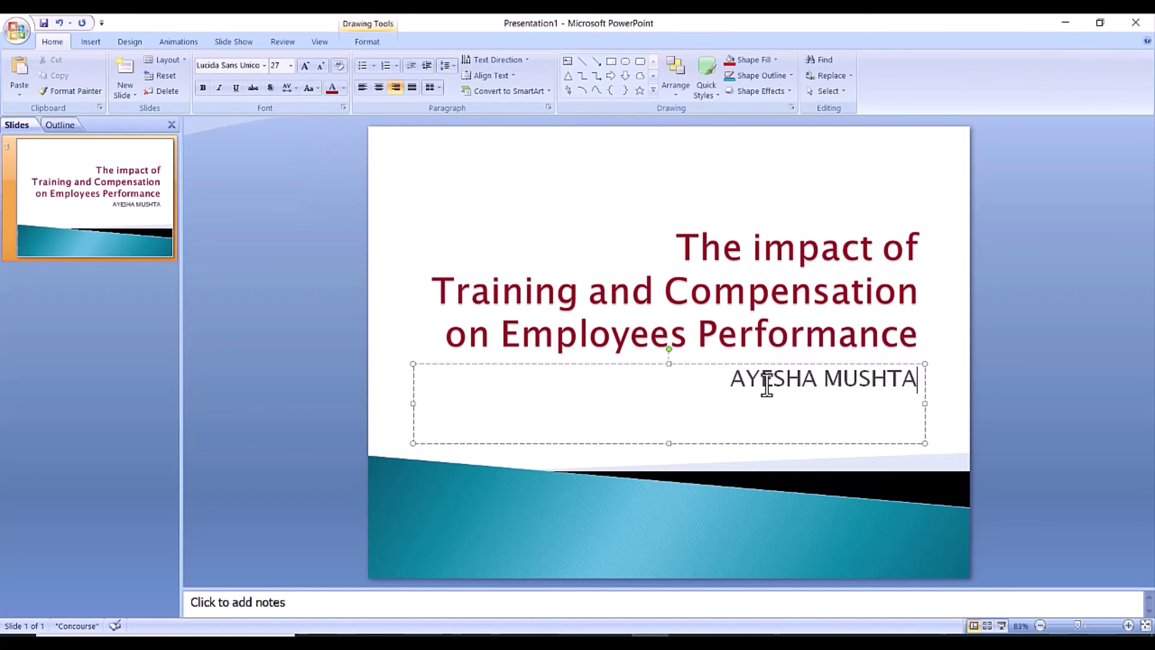
pyautogui.write('Q')
pyautogui.moveTo(709, 380); pyautogui.dragTo(885, 386)
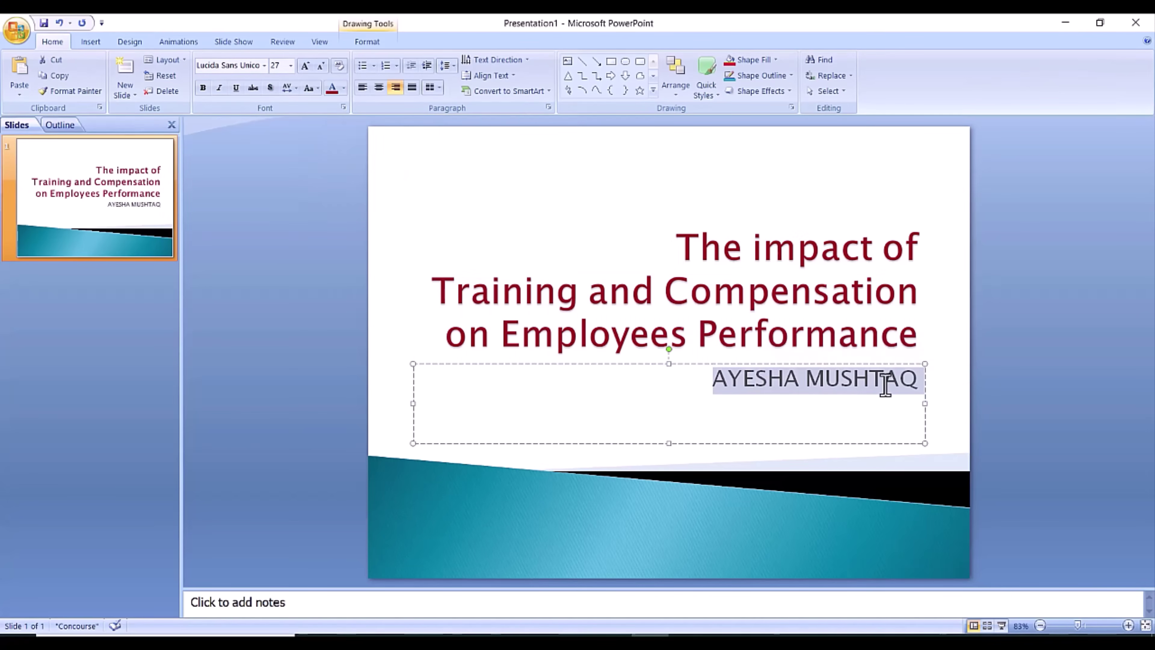
pyautogui.click(264, 65)
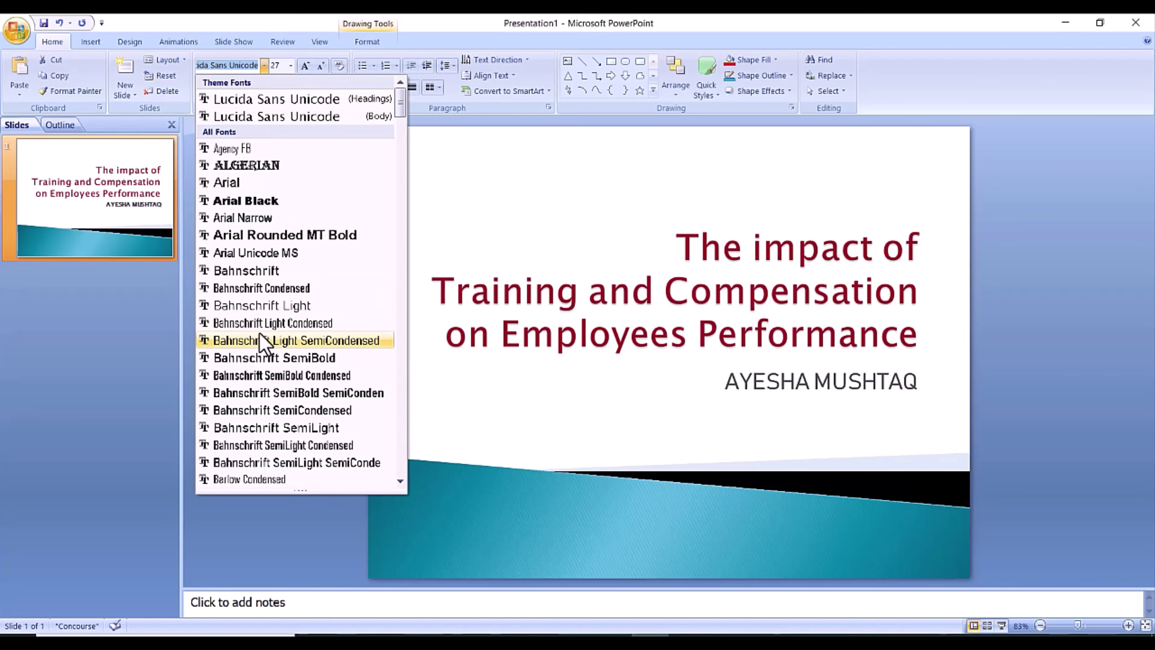
pyautogui.scroll(-4, 261, 357)
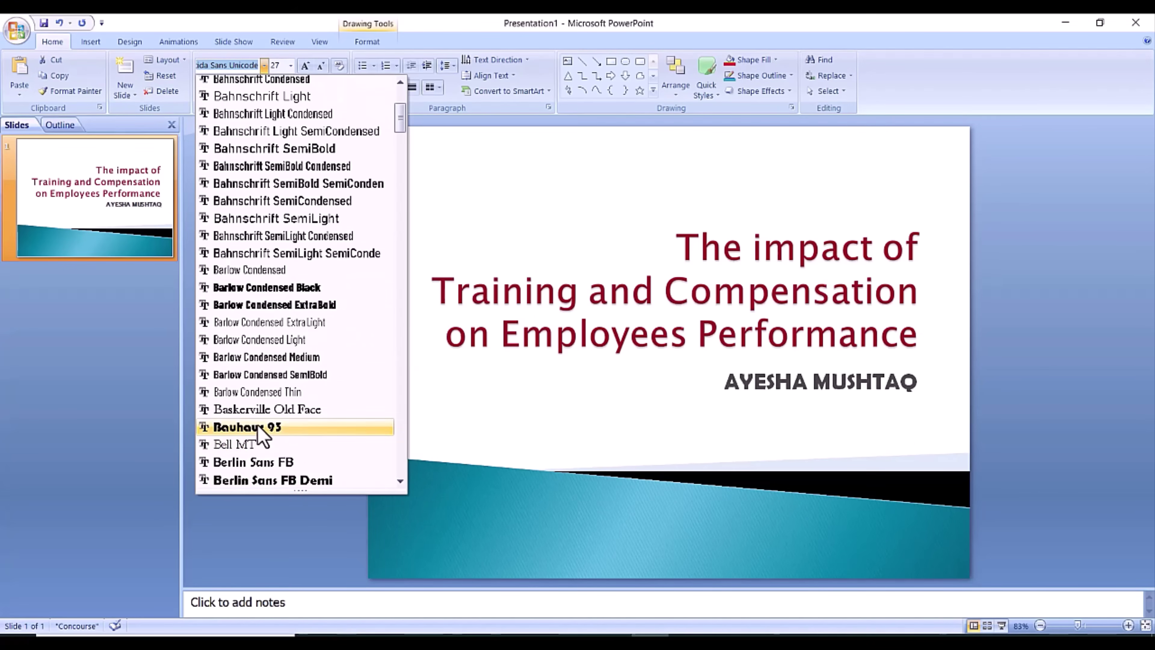
pyautogui.scroll(-3, 258, 426)
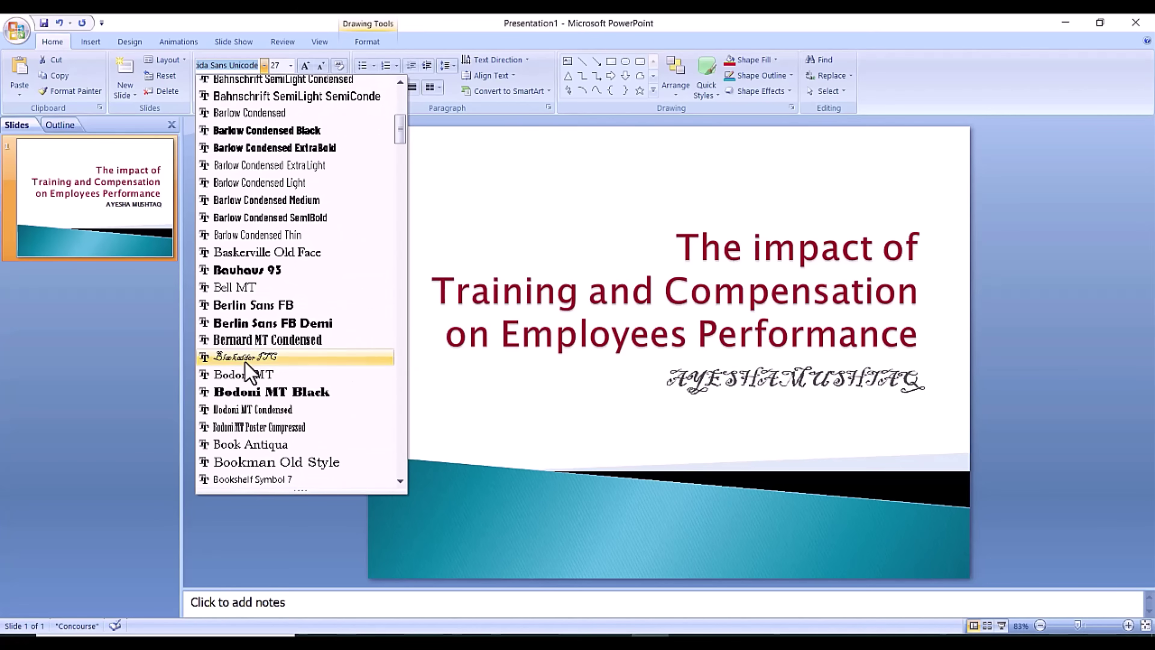
pyautogui.click(247, 445)
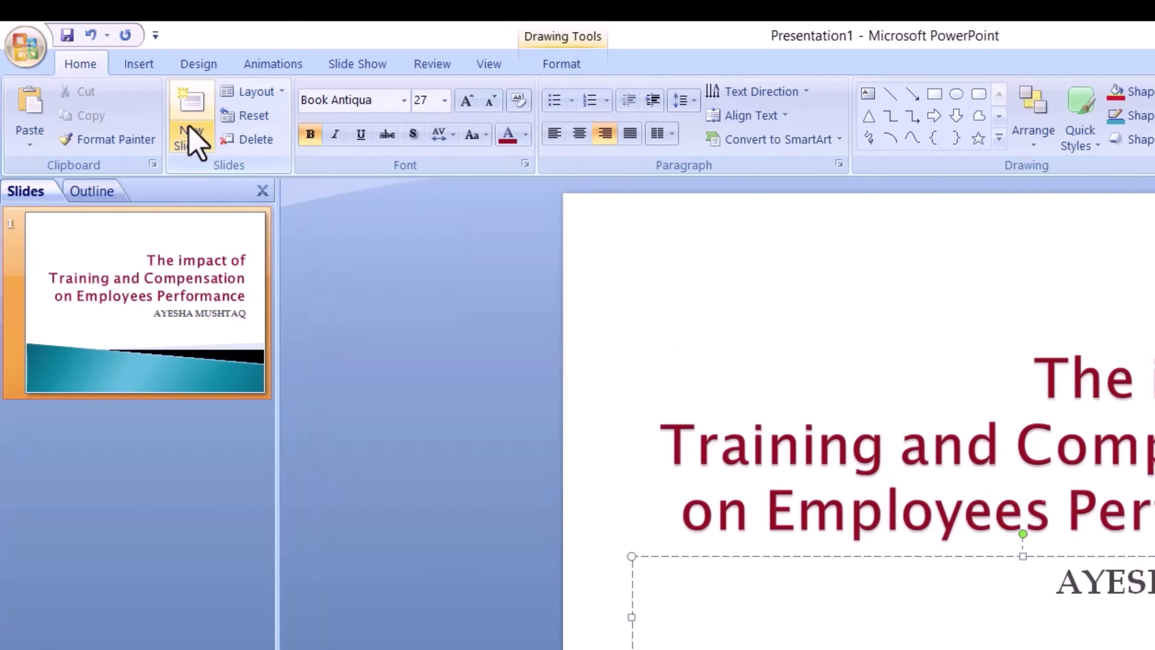
# - Add a Title and Content slide titled 'Background of study' at 36 pt
pyautogui.click(189, 128)
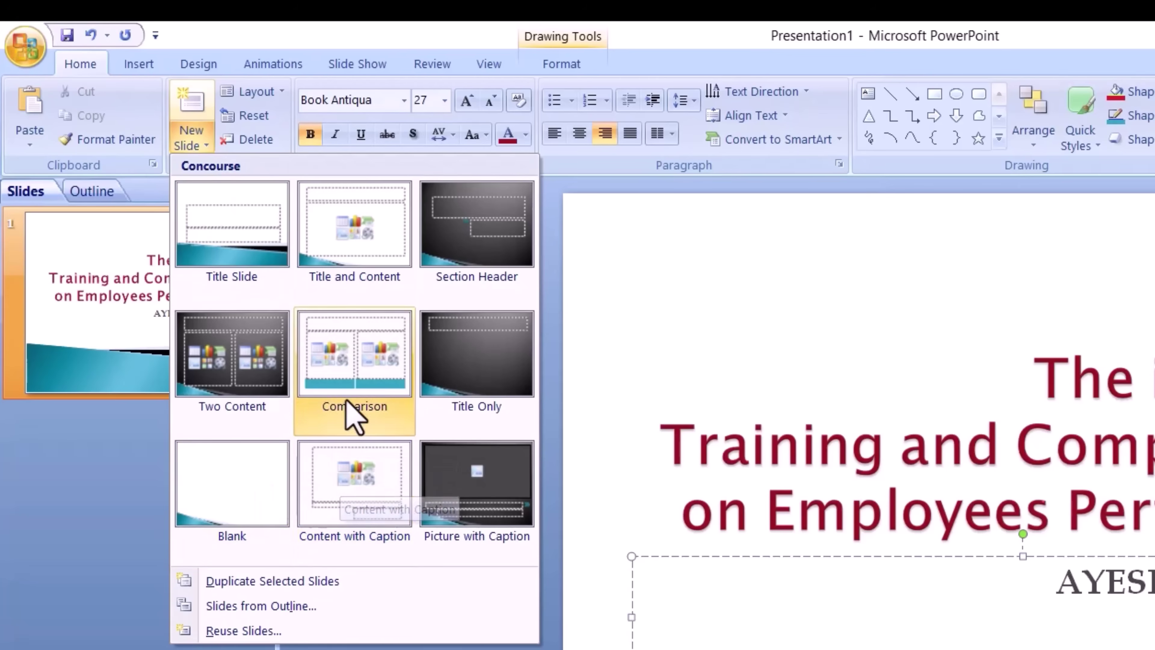
pyautogui.click(344, 258)
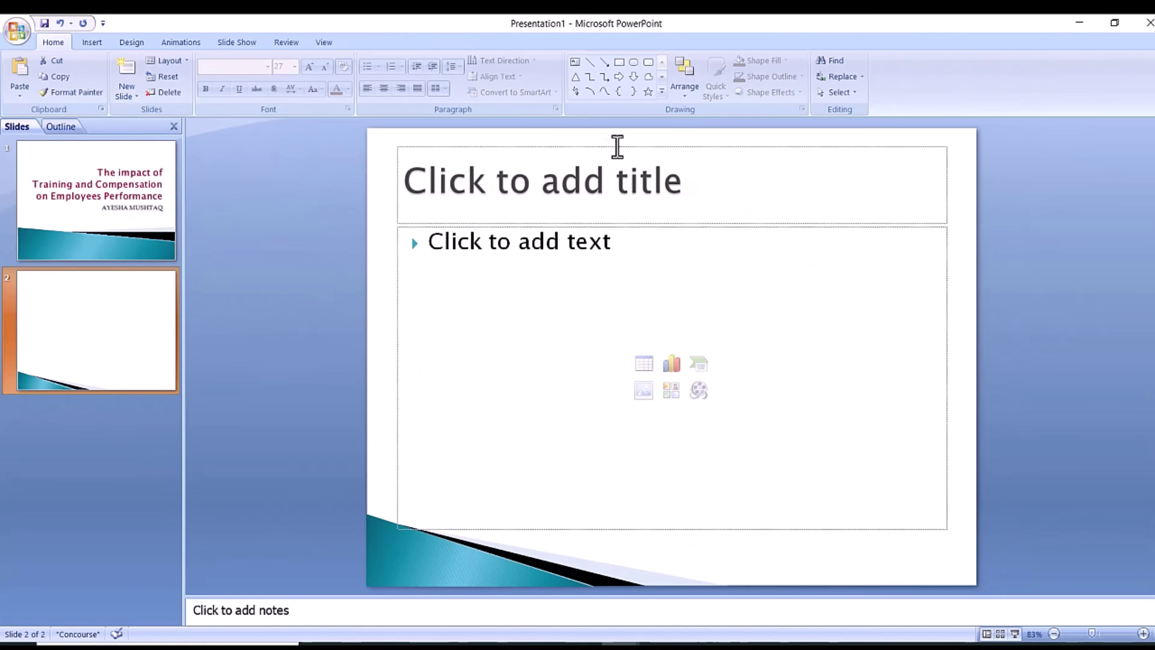
pyautogui.click(609, 181)
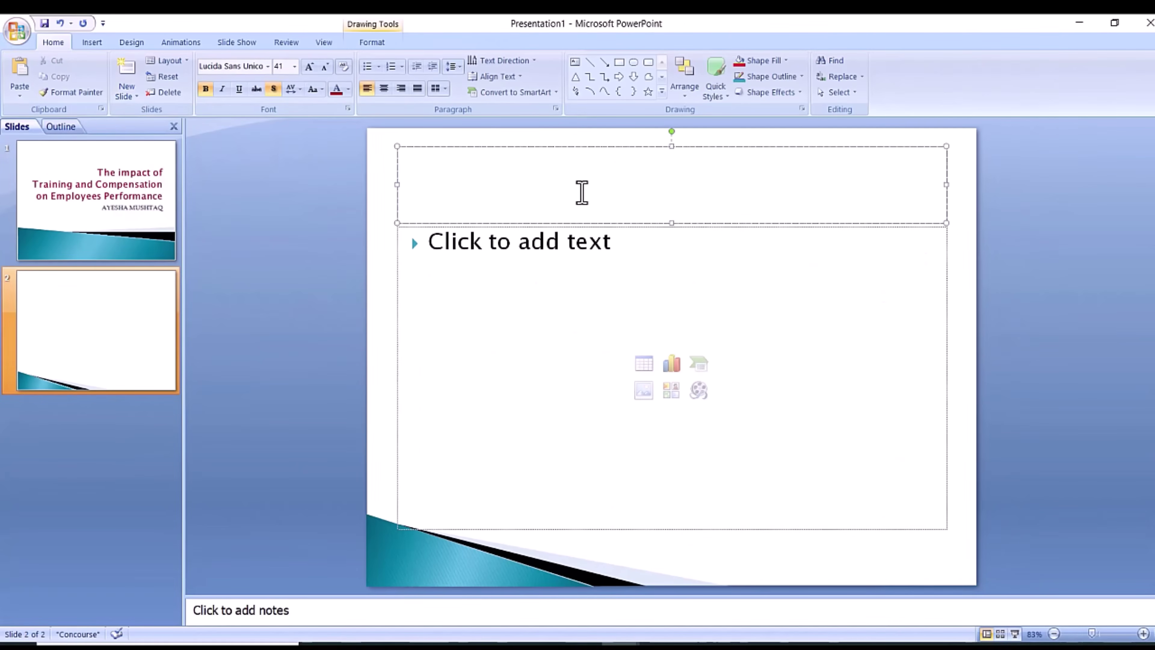
pyautogui.write('Background of study')
pyautogui.moveTo(564, 179); pyautogui.dragTo(398, 181)
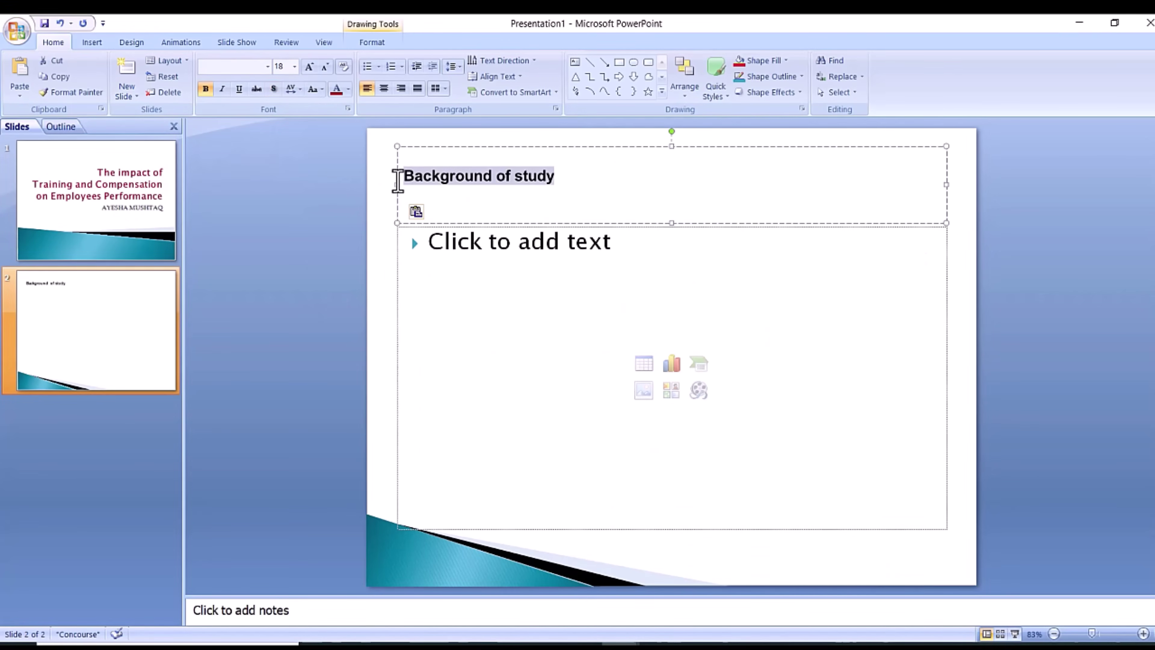
pyautogui.click(294, 66)
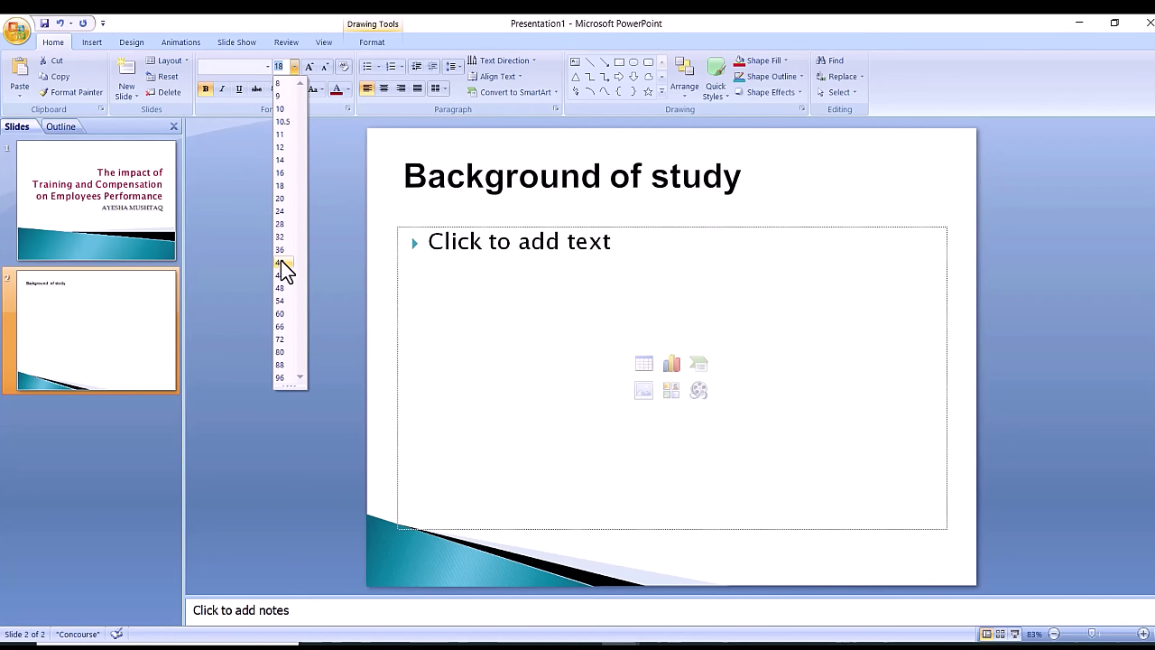
pyautogui.click(280, 249)
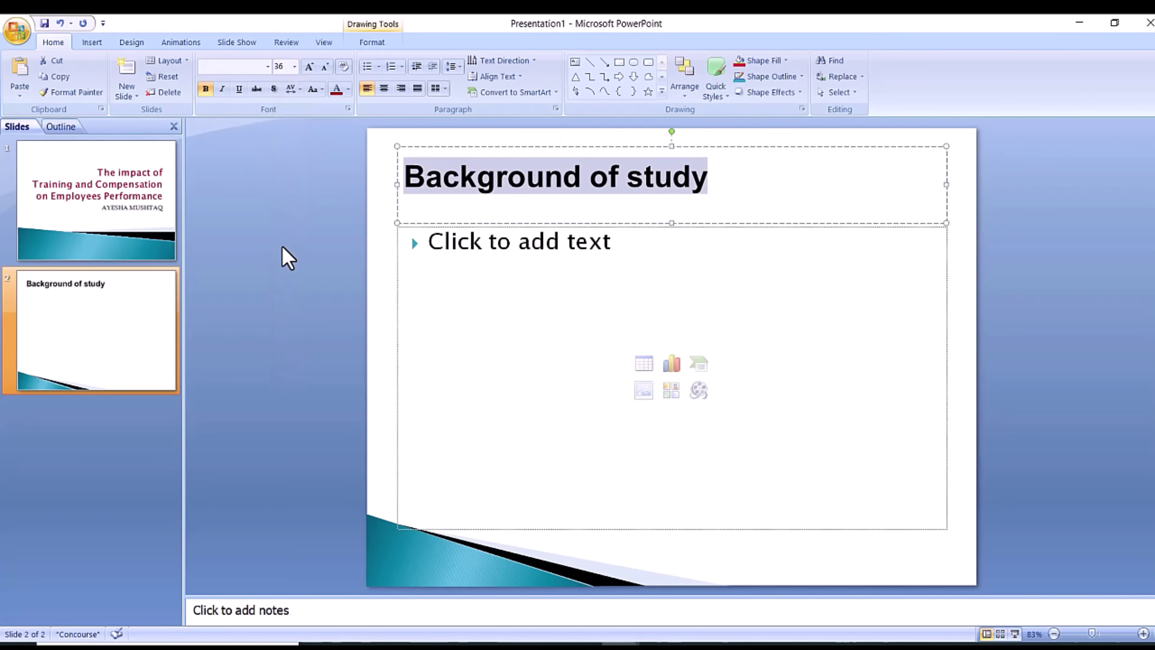
# - Paste the first bullet paragraph about employees into the body and size it 20 pt
pyautogui.click(626, 243)
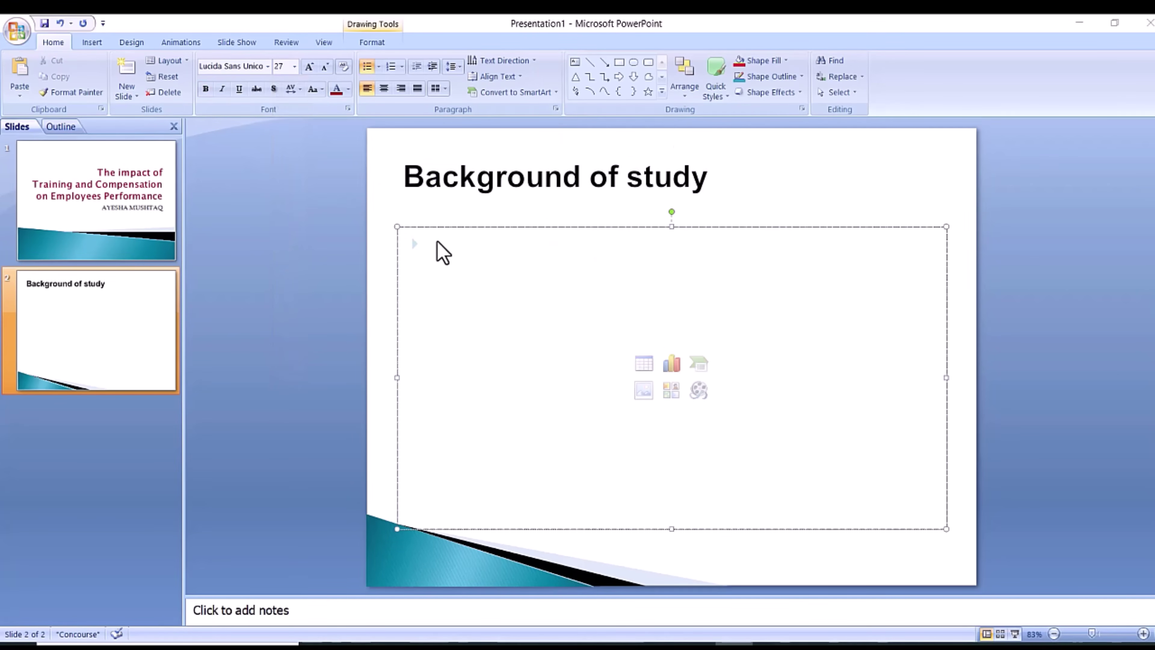
pyautogui.write("Employees are one of the indispensable inputs in the system anywhere in the world. They shape, influence and directs the organizations plans to achieve the organization's stated goals")
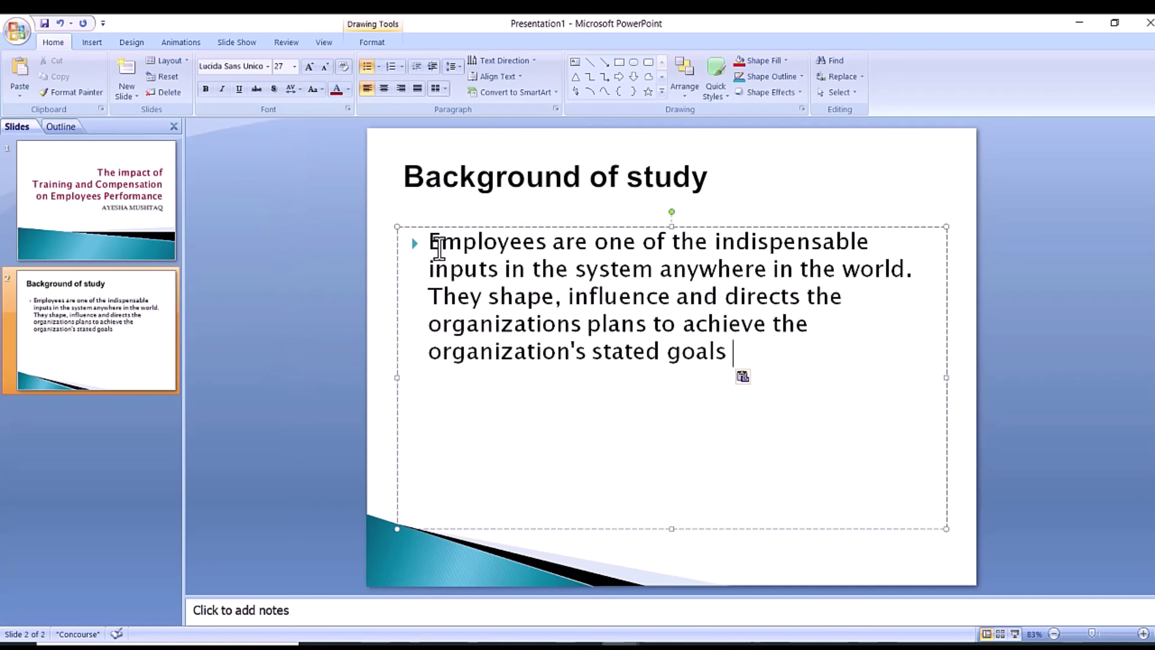
pyautogui.moveTo(735, 362); pyautogui.dragTo(437, 246)
pyautogui.click(294, 66)
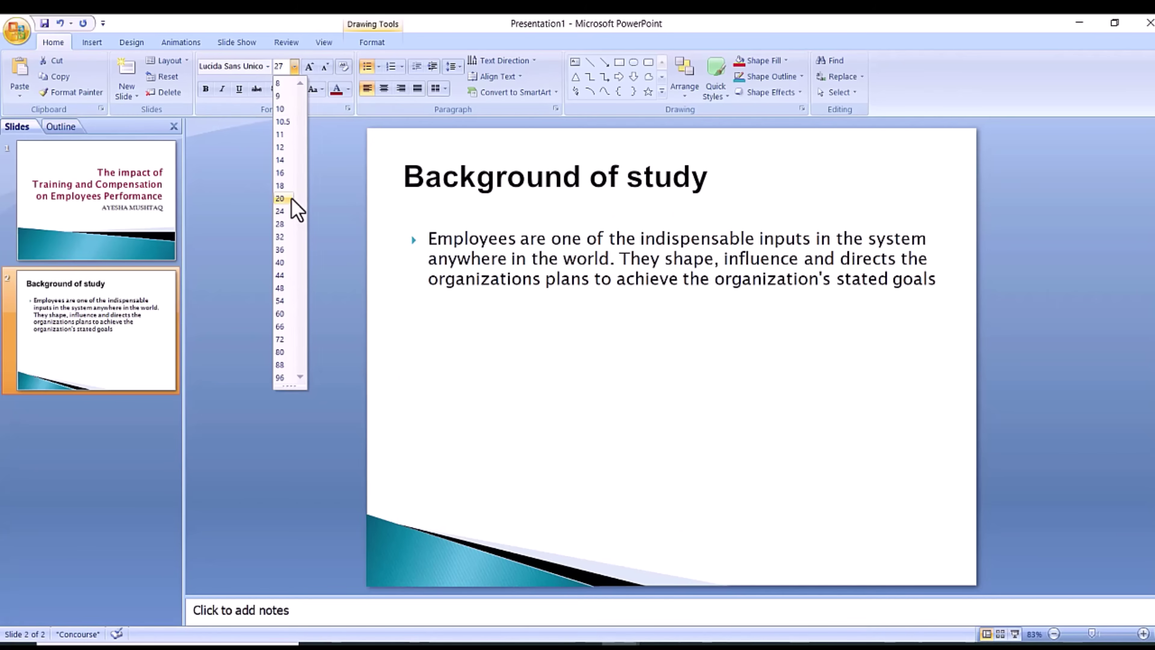
pyautogui.click(282, 198)
# - Add the compensation and training bullet paragraphs, separated by blank lines
pyautogui.click(945, 288)
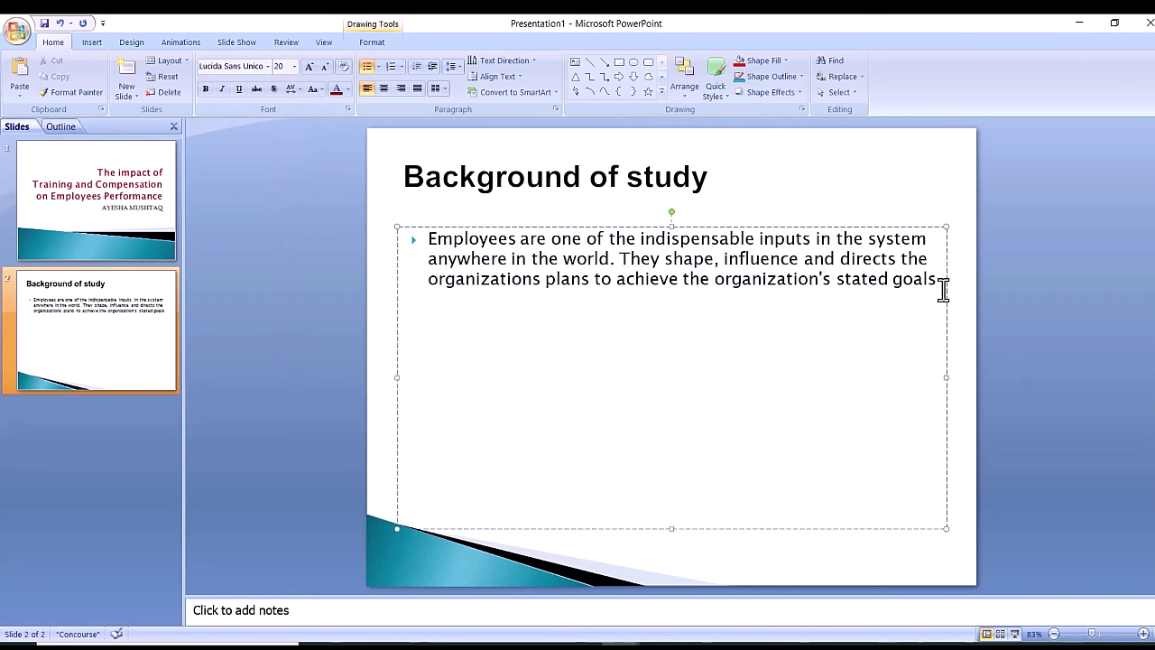
pyautogui.press('Return')
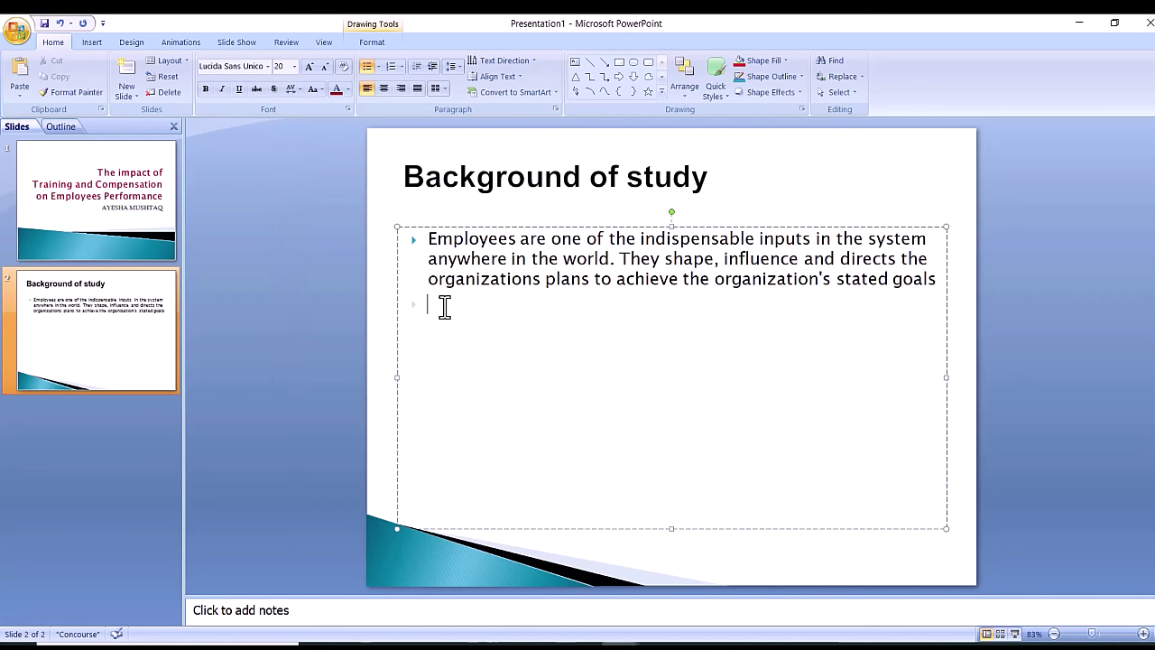
pyautogui.write('This study explores the status of compensation for improving employee confidence or employee thinking to maintain and meet their work environment and to perform their duties effectively.')
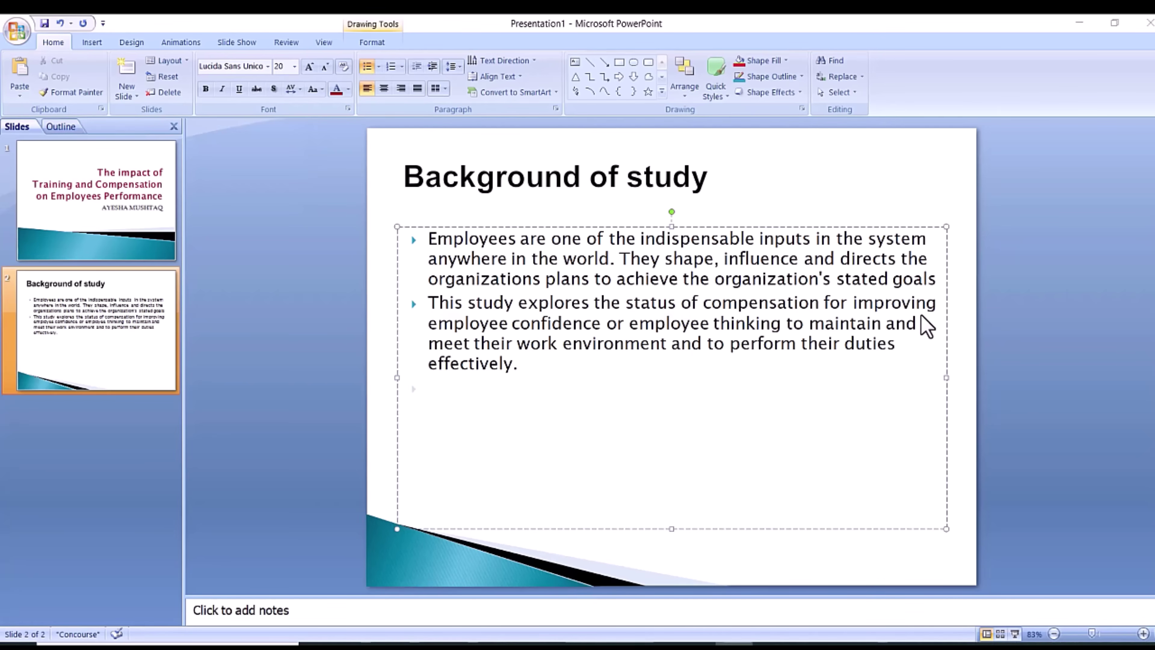
pyautogui.click(936, 280)
pyautogui.press('Return')
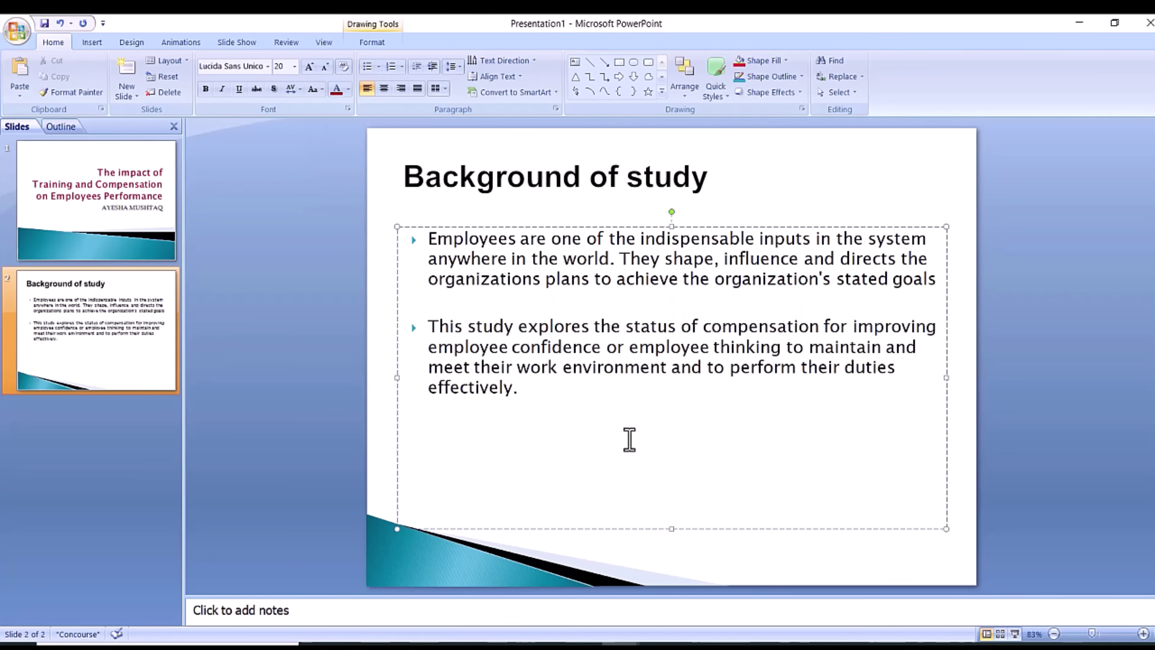
pyautogui.press('Return')
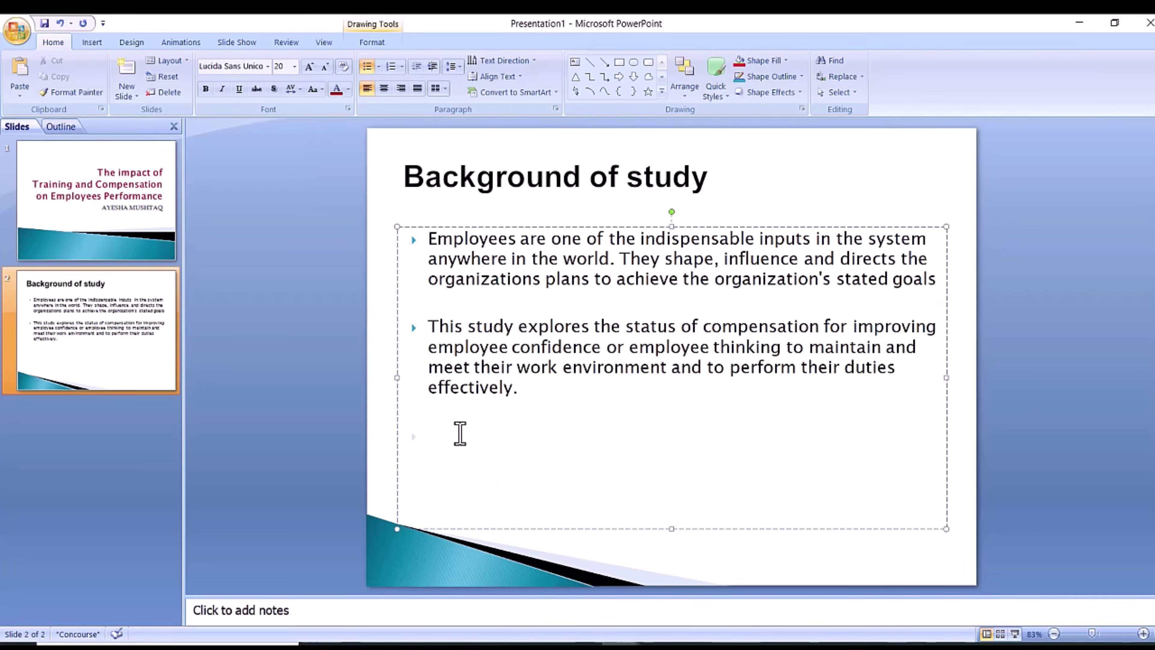
pyautogui.write('Training can be defined as orderly managed activity which contributes in attaining requisite knowledge, techniques and skills with matching ability to apply it in field')
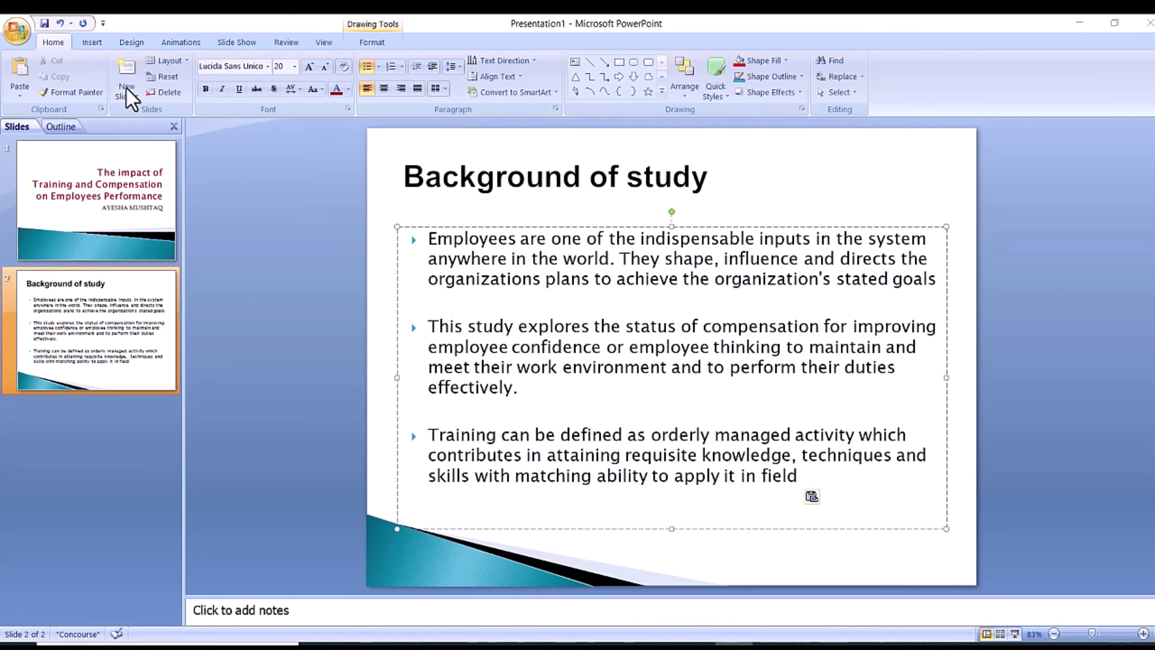
# - Add a third slide, ending with a Title and Content layout and empty placeholders
pyautogui.click(134, 96)
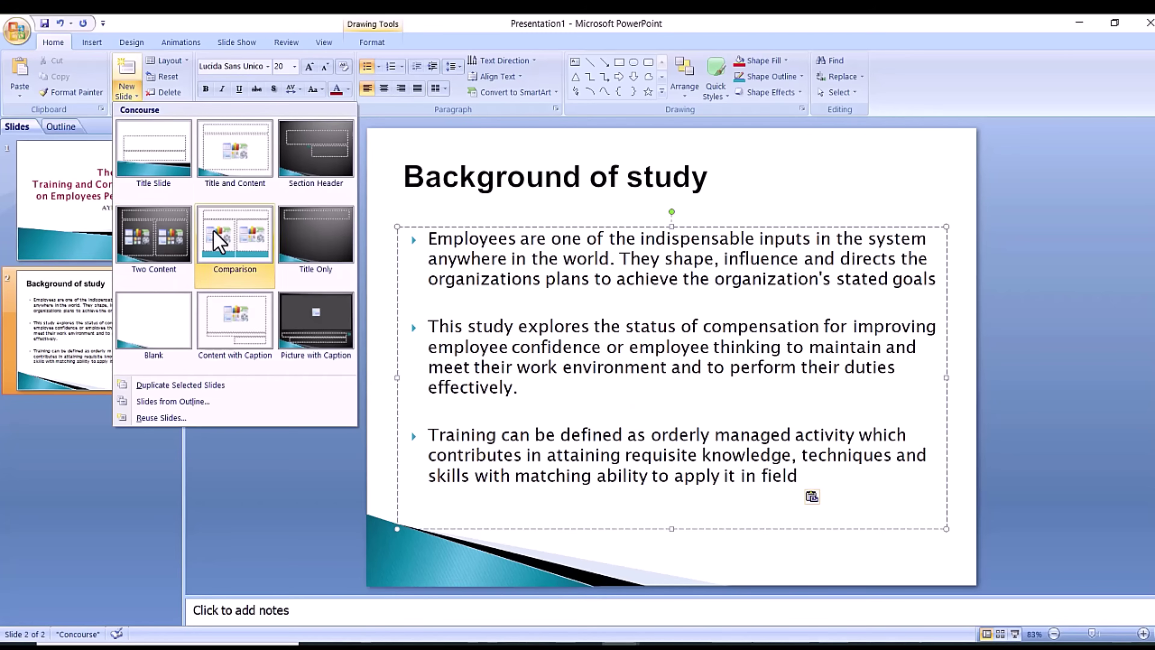
pyautogui.click(220, 235)
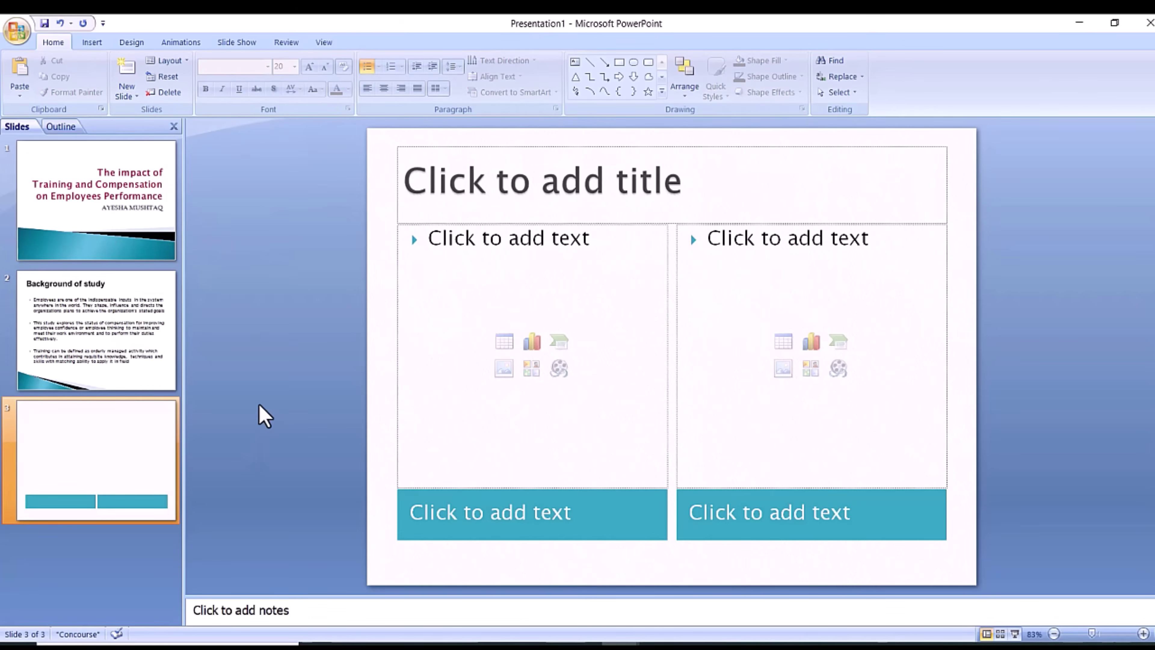
pyautogui.click(550, 180)
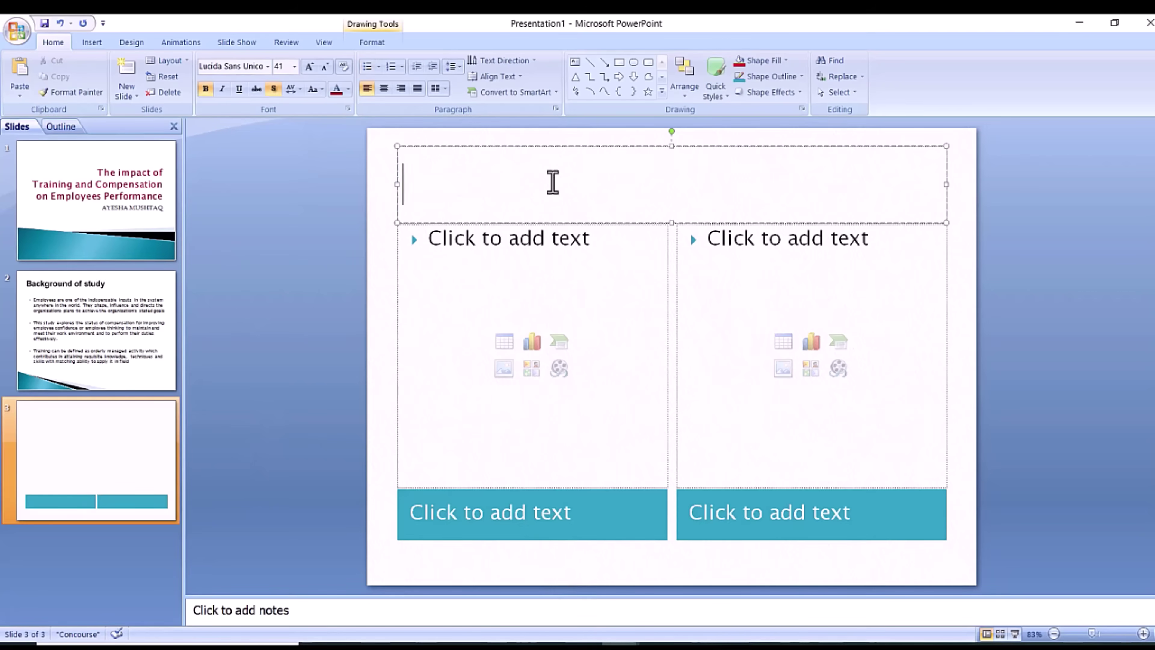
pyautogui.hotkey('ctrl', 'z')
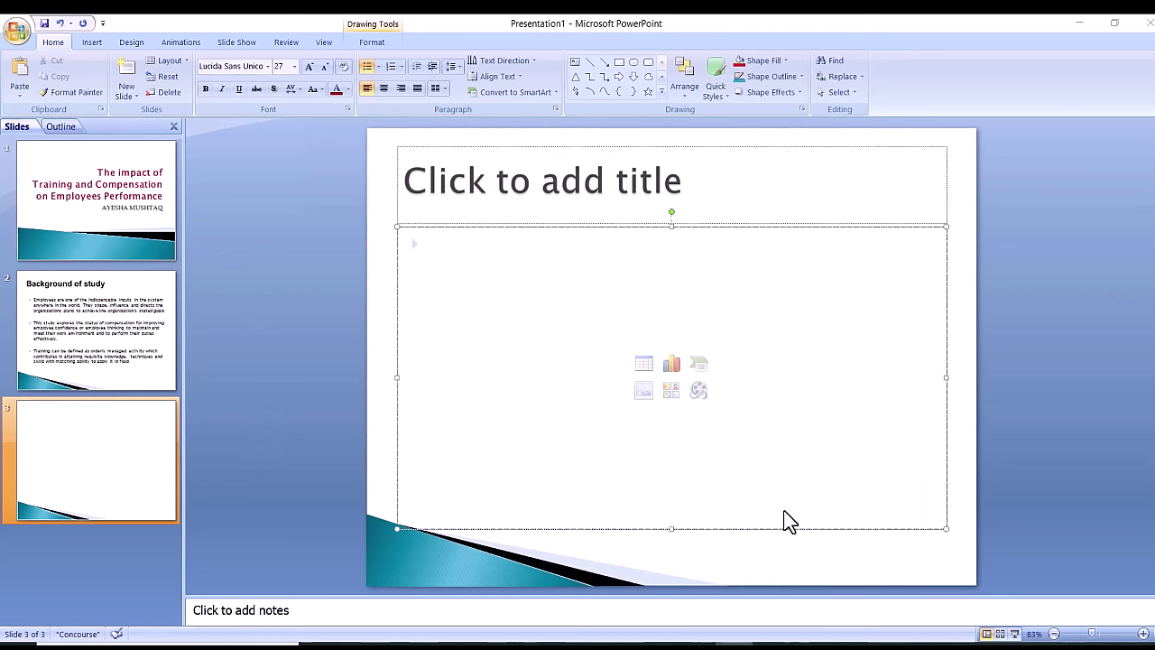
# - Insert a 3-D Stacked Column chart of the sample Category 1–4 data on slide 3
pyautogui.click(643, 366)
pyautogui.click(636, 297)
pyautogui.click(672, 364)
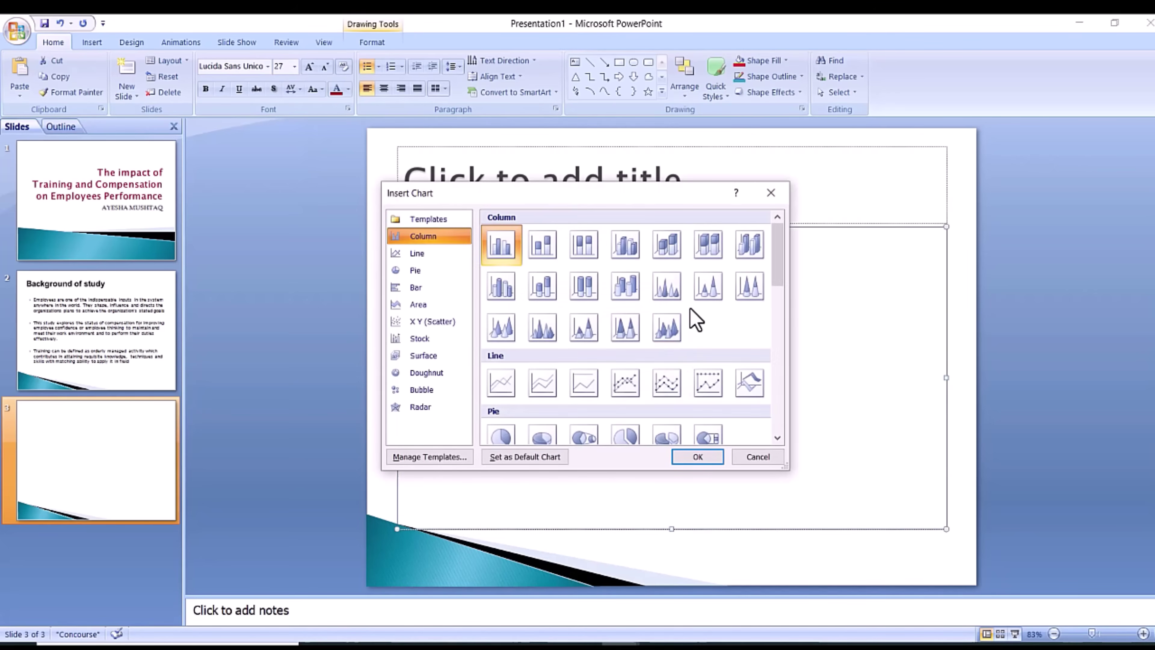
pyautogui.click(667, 244)
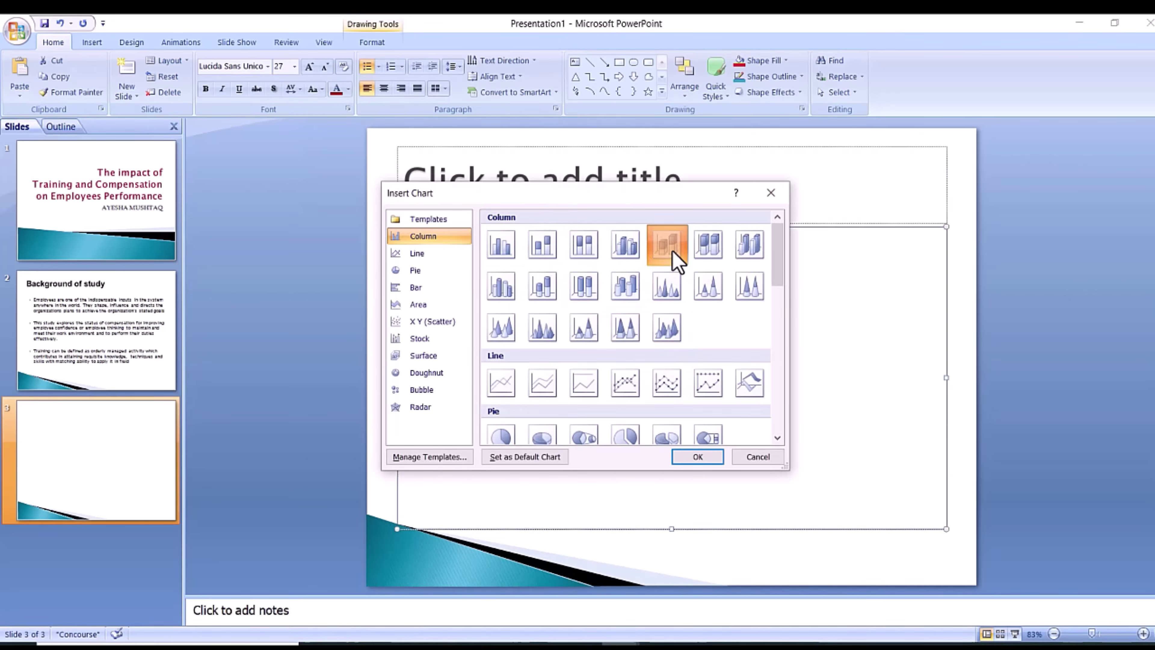
pyautogui.click(711, 457)
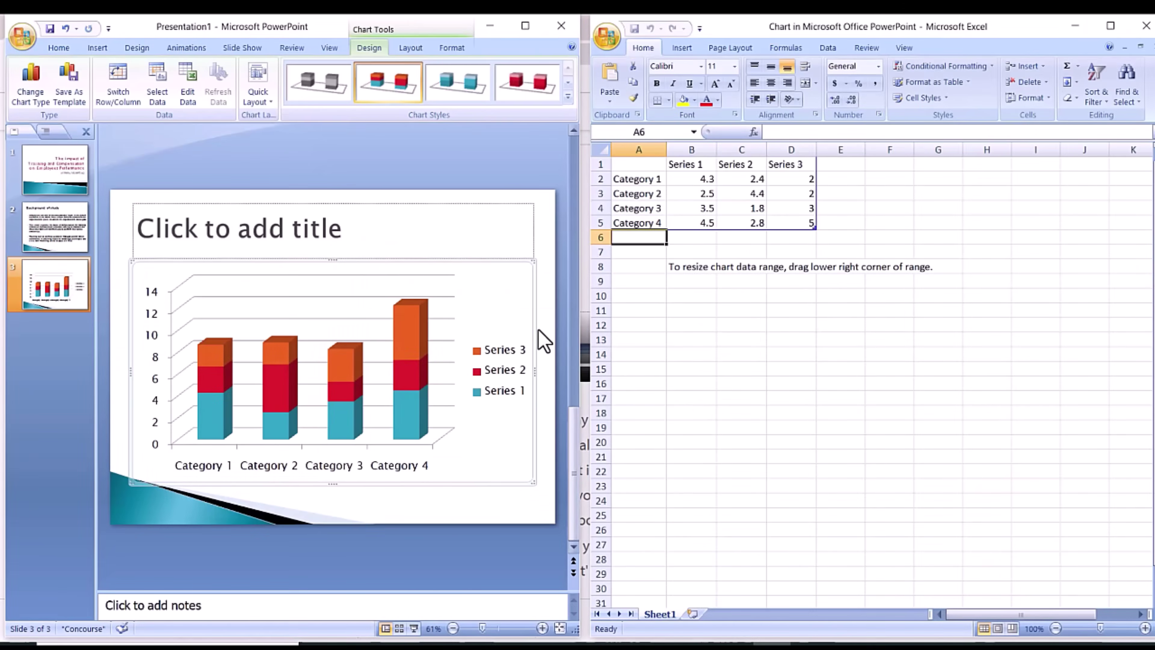
pyautogui.click(522, 459)
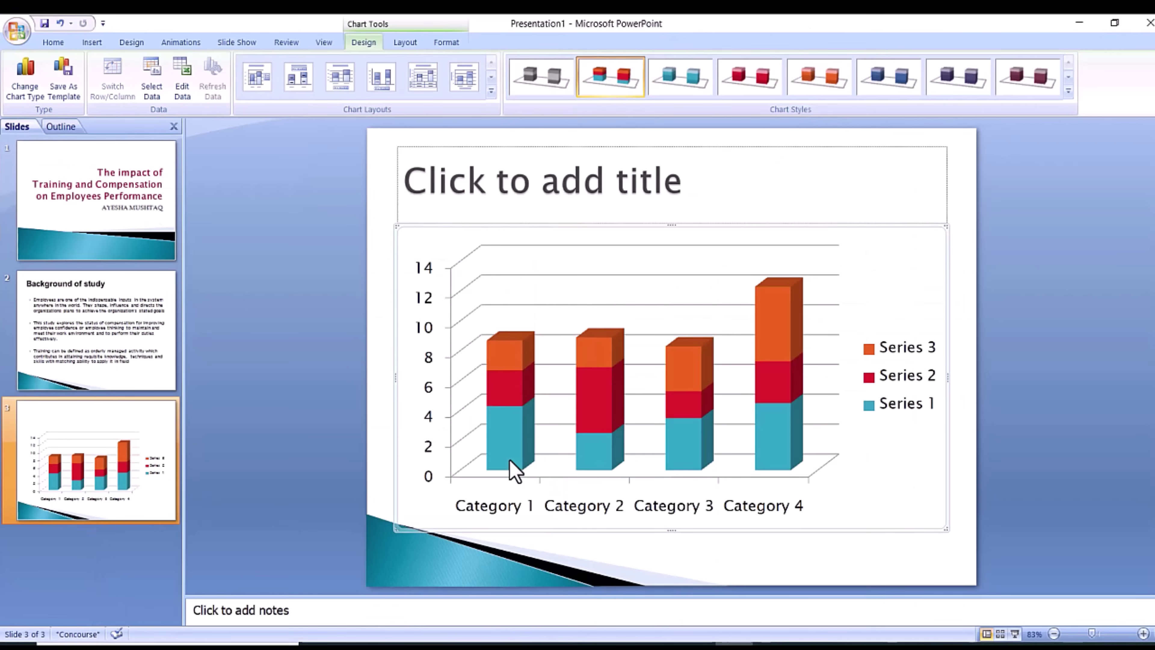
pyautogui.click(91, 42)
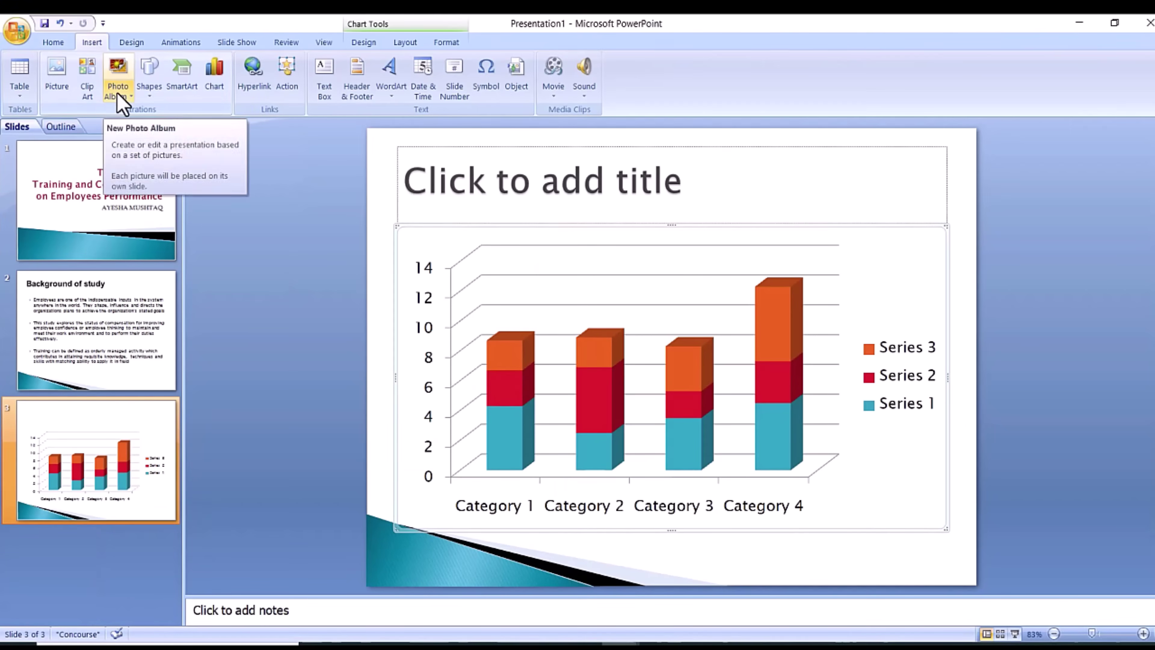
pyautogui.click(90, 96)
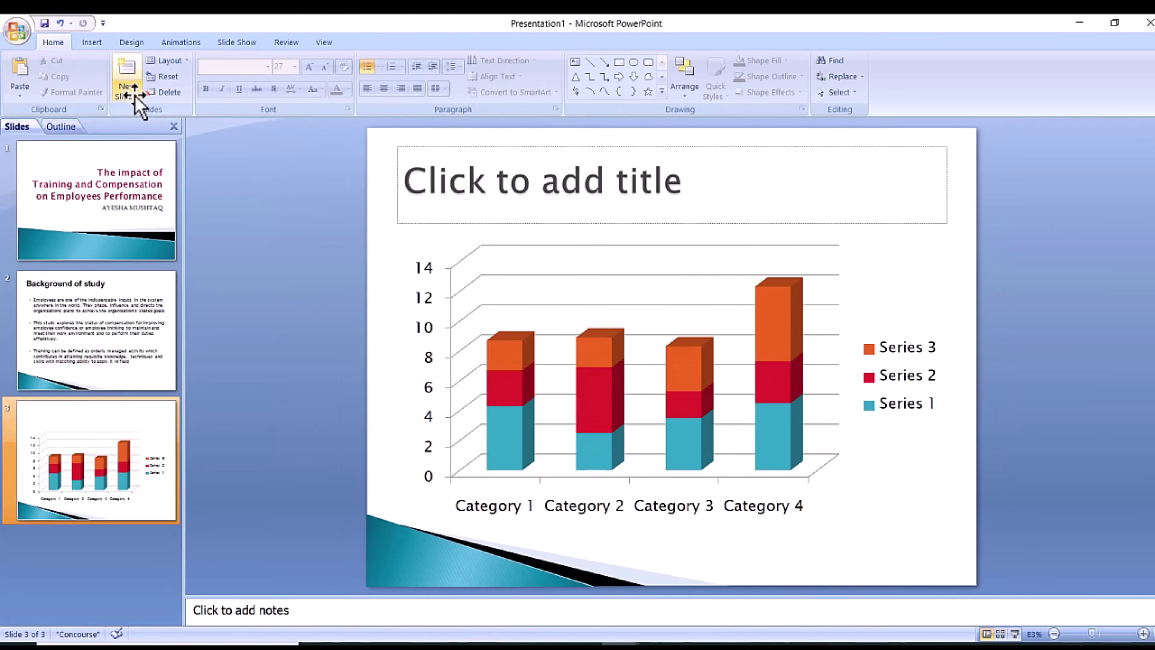
# - Add a fourth Comparison slide with the woman-at-computer clip art in its left area
pyautogui.click(134, 98)
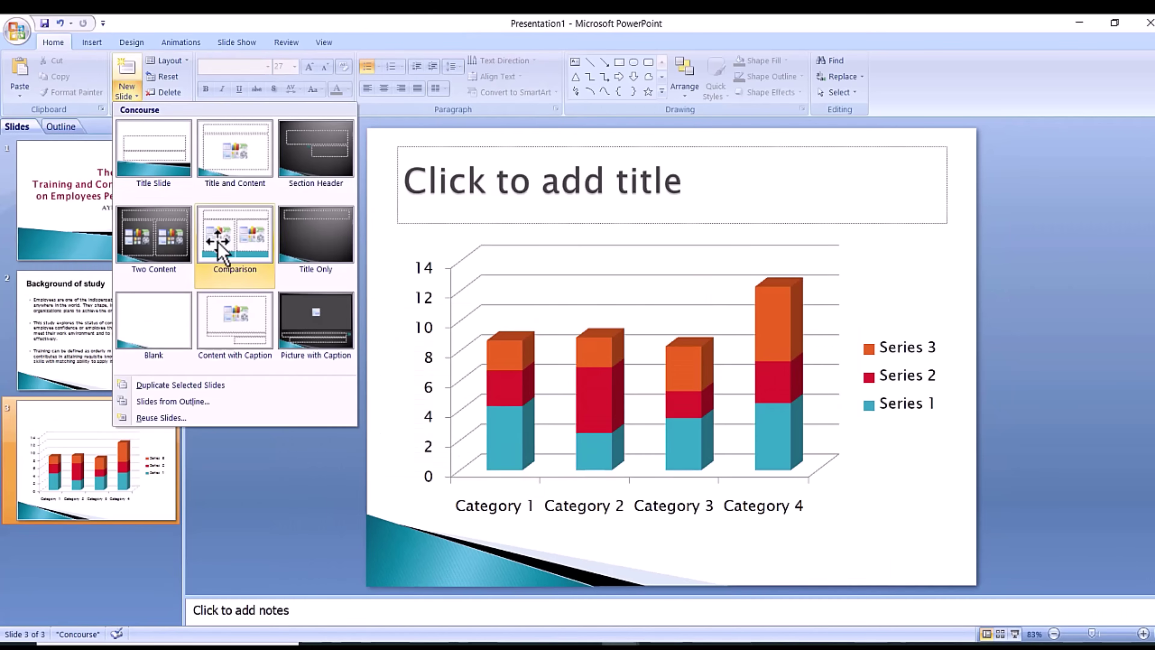
pyautogui.click(221, 246)
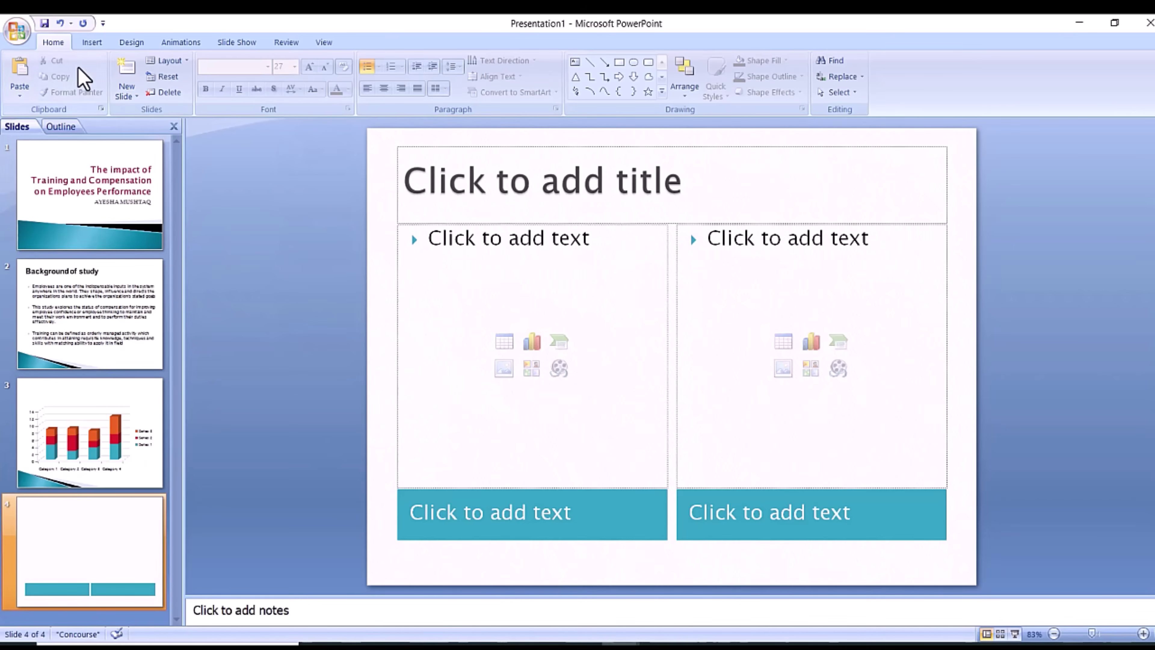
pyautogui.click(92, 42)
pyautogui.click(87, 79)
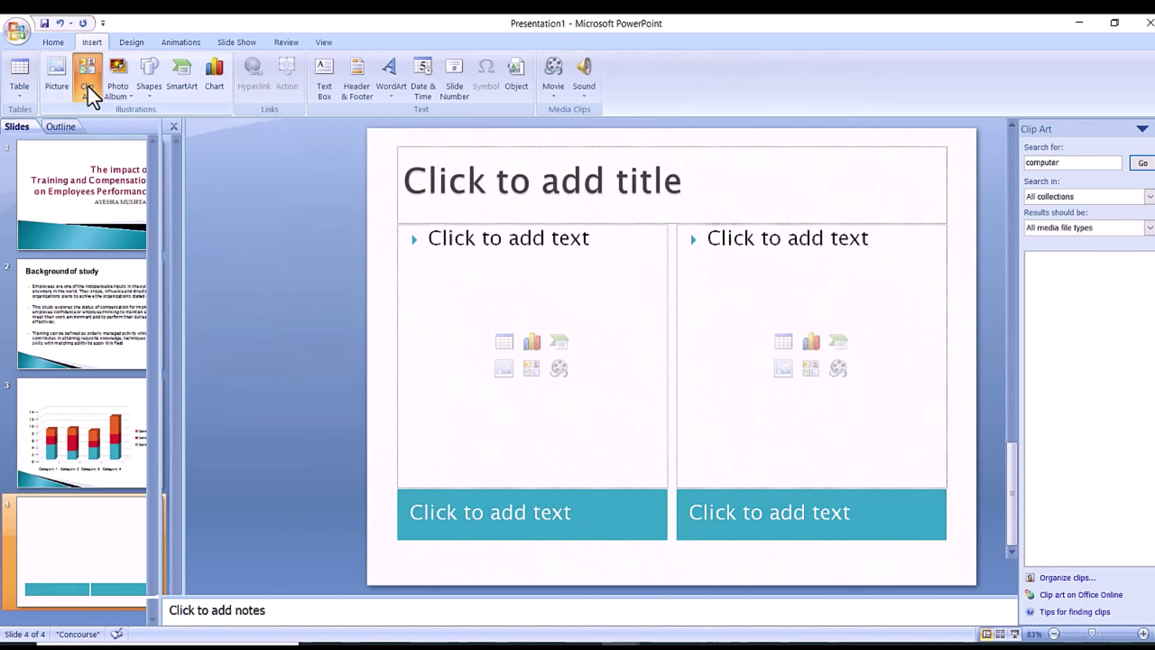
pyautogui.click(1142, 163)
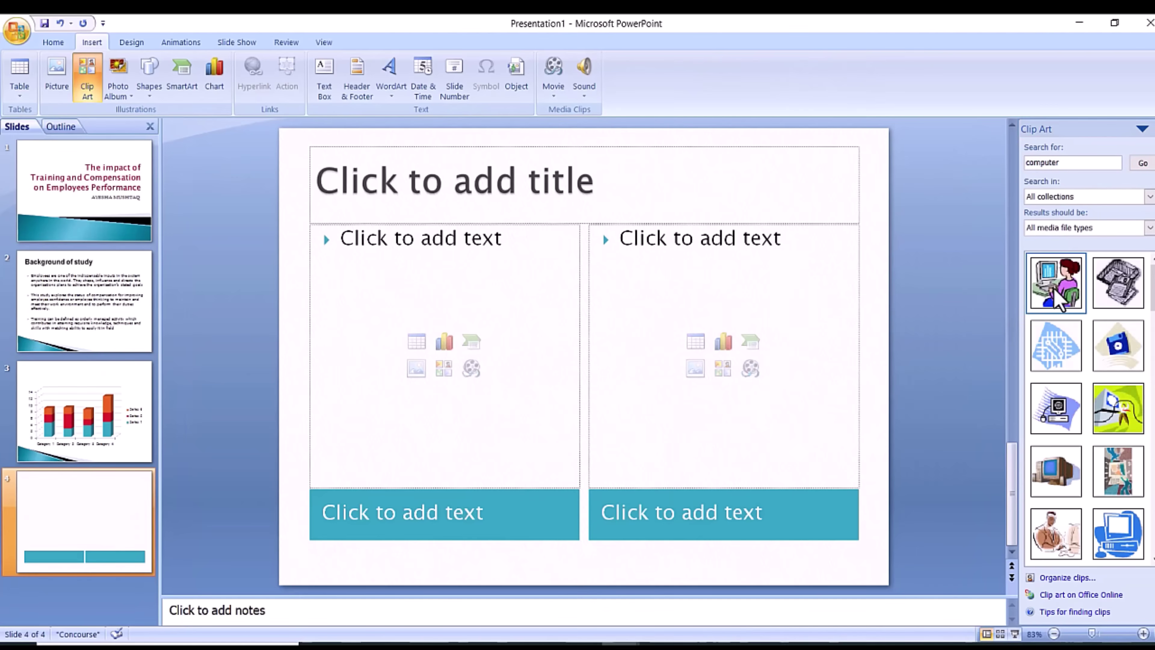
pyautogui.click(1055, 294)
pyautogui.moveTo(580, 360); pyautogui.dragTo(436, 350)
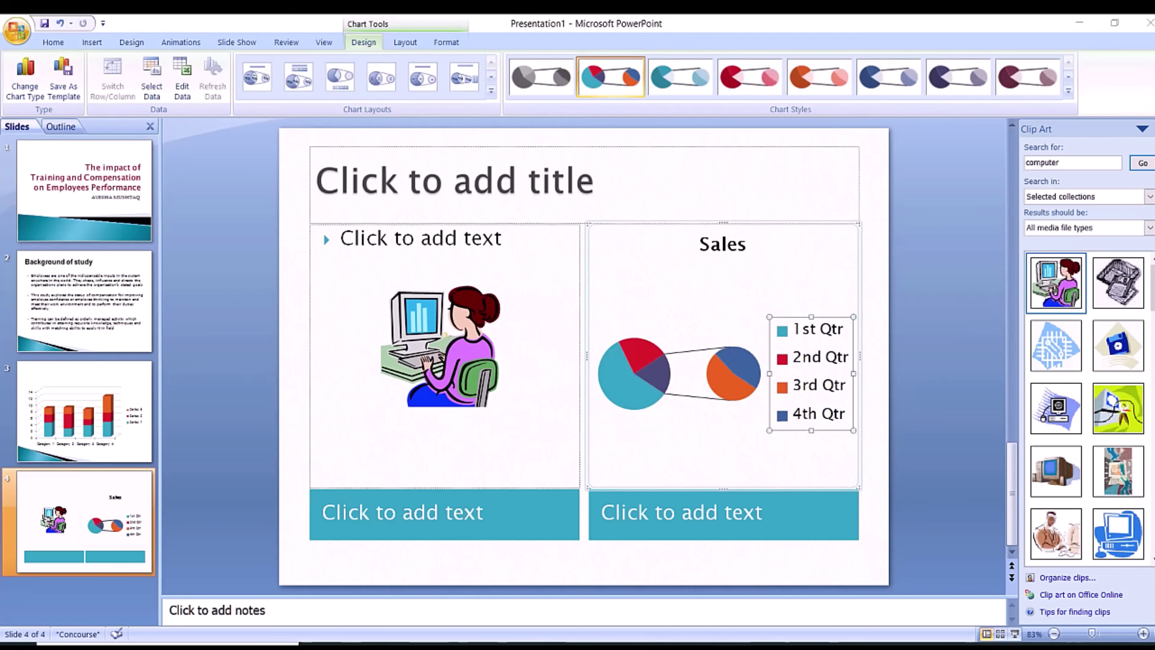
pyautogui.click(1153, 129)
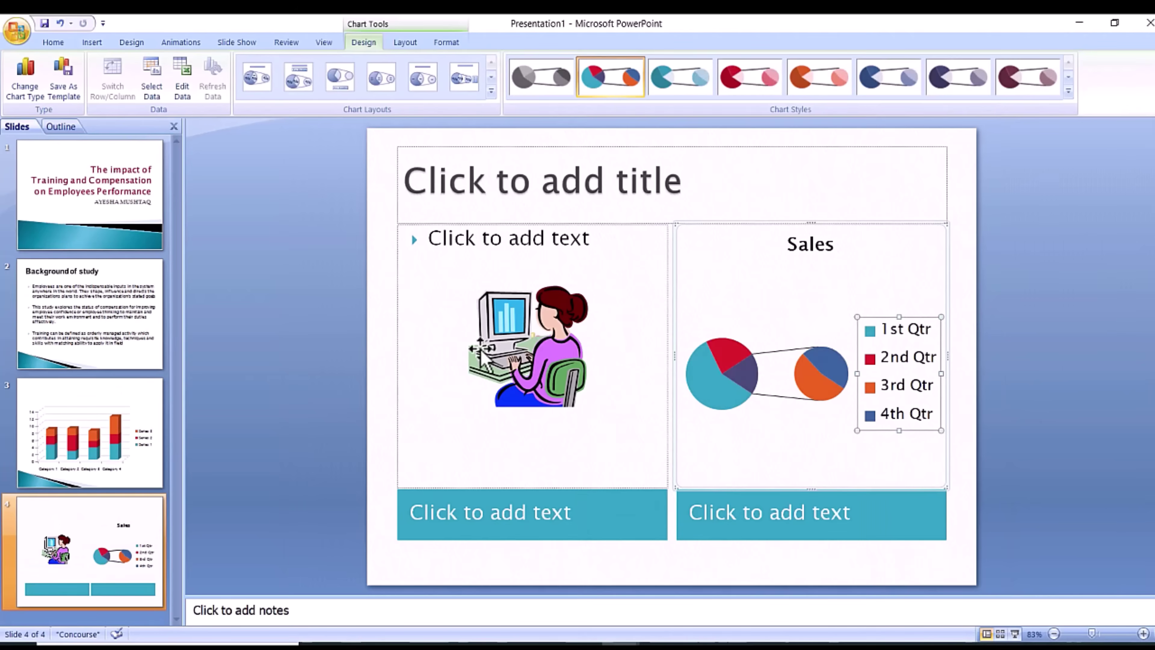
# - Apply Dissolve to slide 1, Push to slide 2, Uncover Left to slide 3, Fade Smoothly to slide 4
pyautogui.click(184, 42)
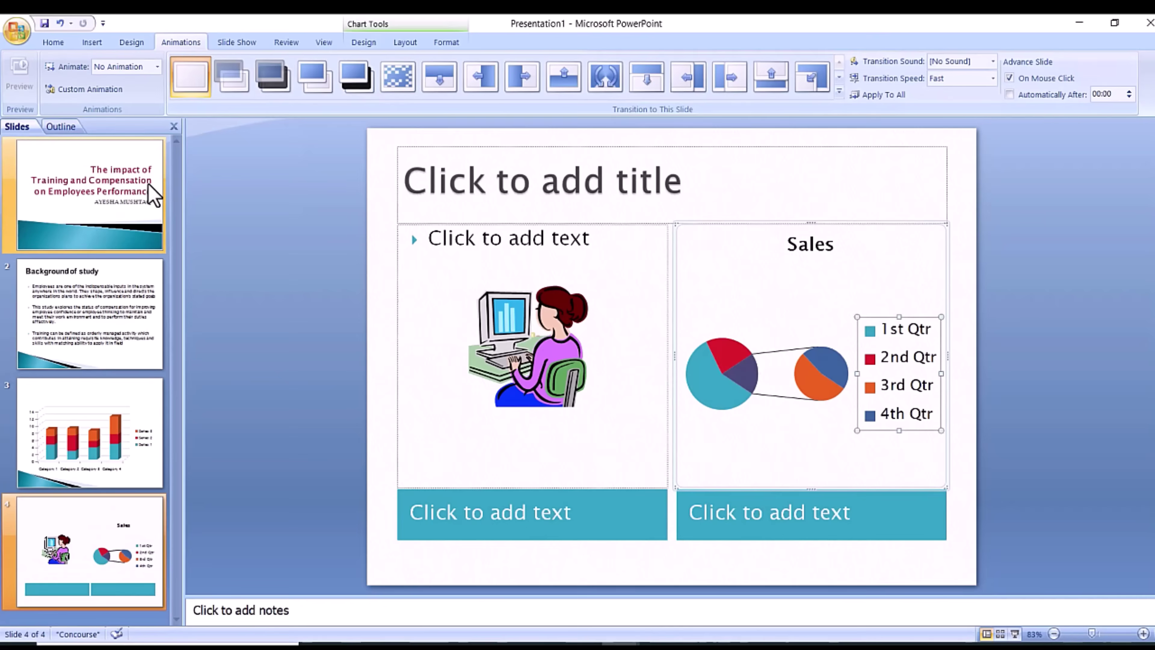
pyautogui.click(150, 187)
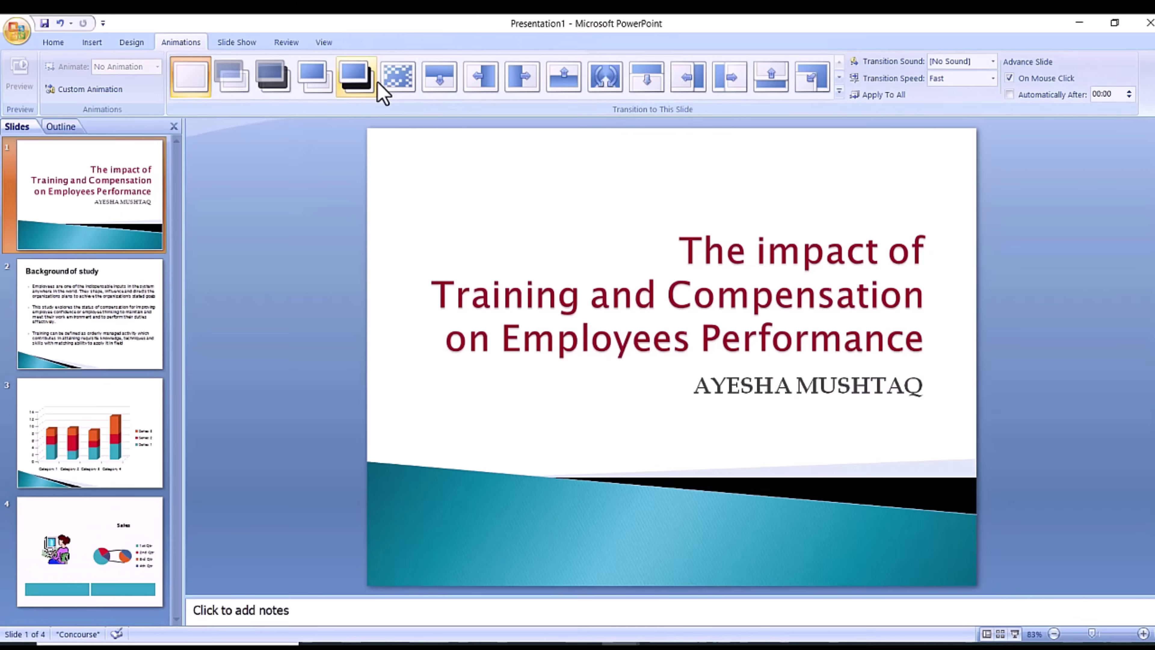
pyautogui.click(395, 77)
pyautogui.click(95, 336)
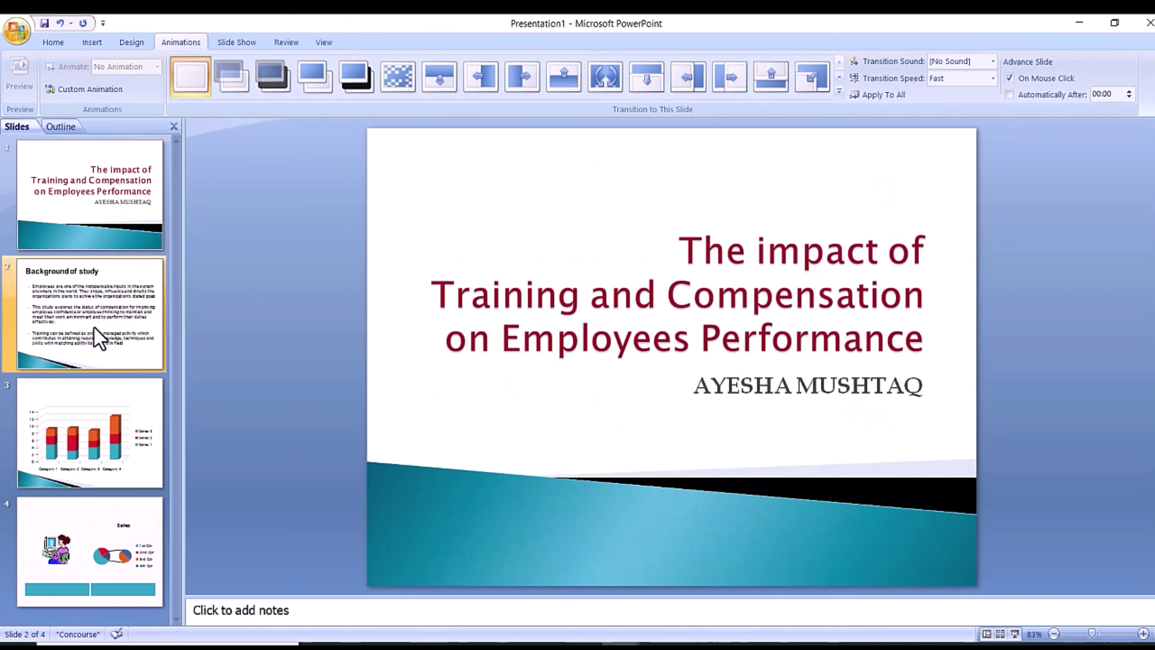
pyautogui.click(447, 87)
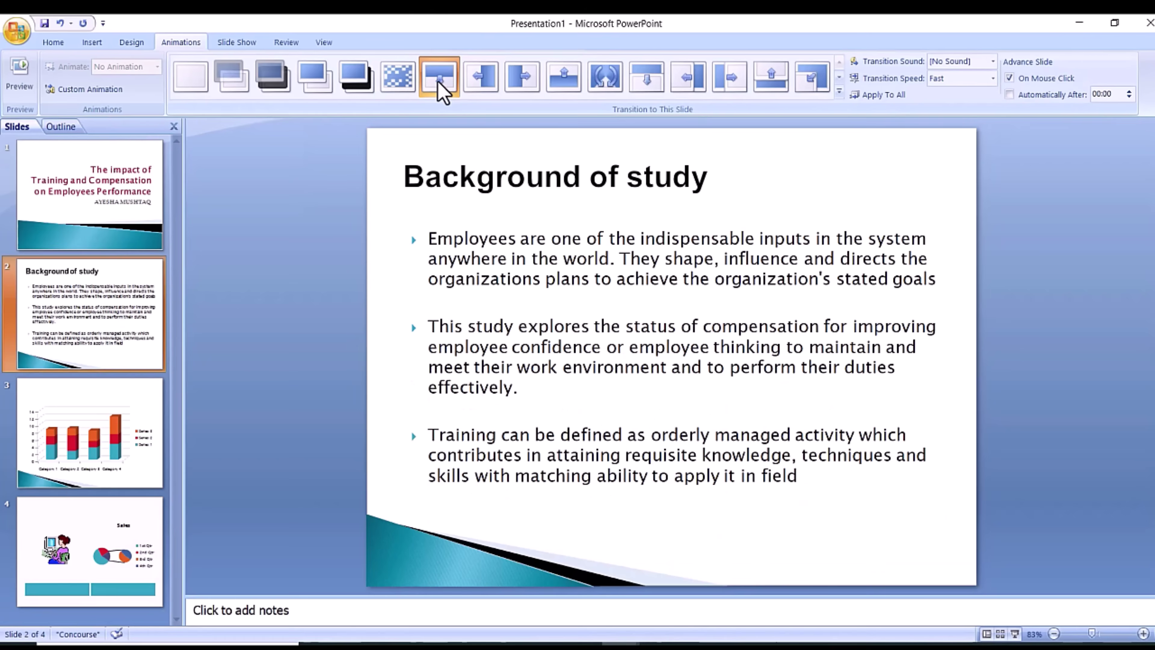
pyautogui.click(96, 437)
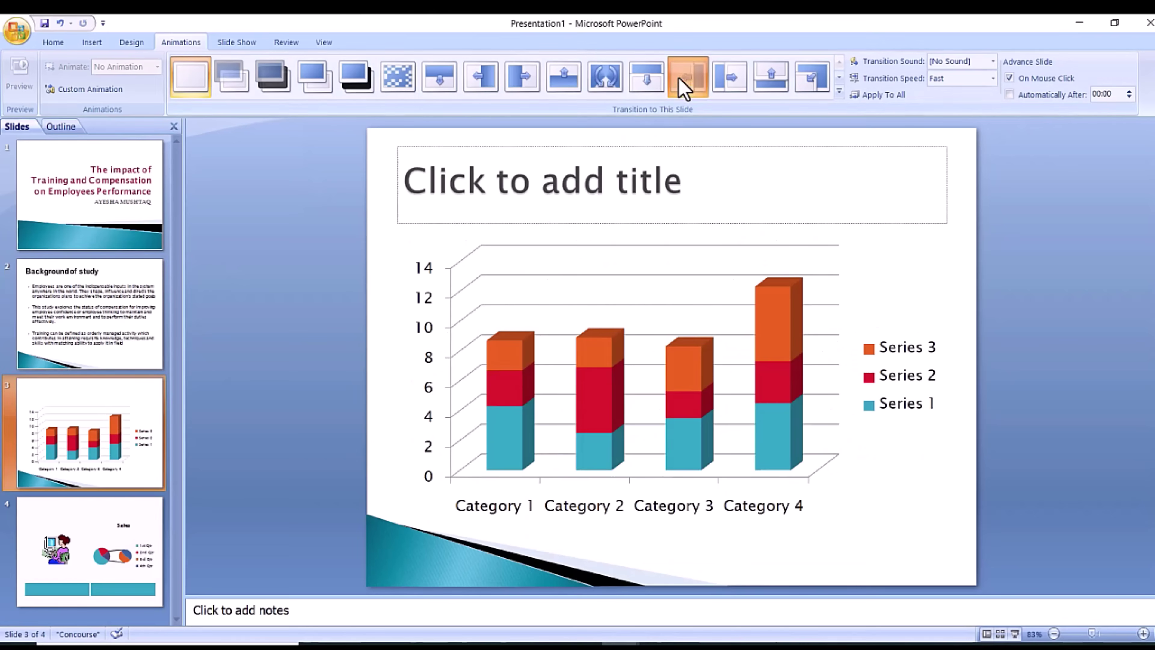
pyautogui.click(685, 81)
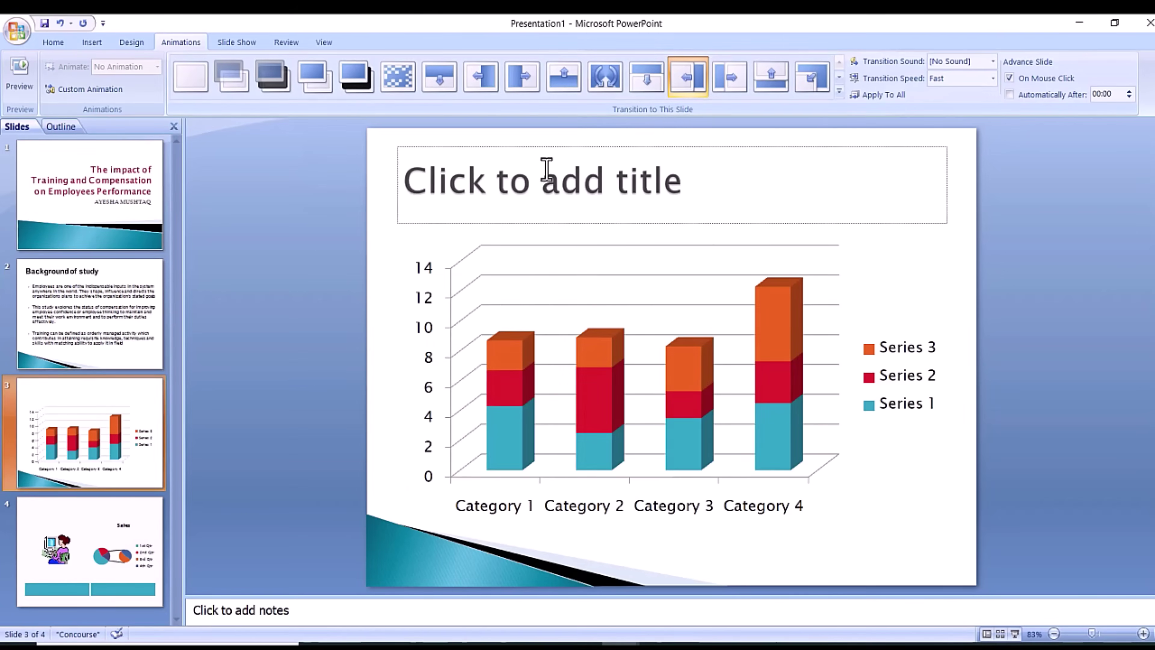
pyautogui.click(110, 551)
pyautogui.click(270, 78)
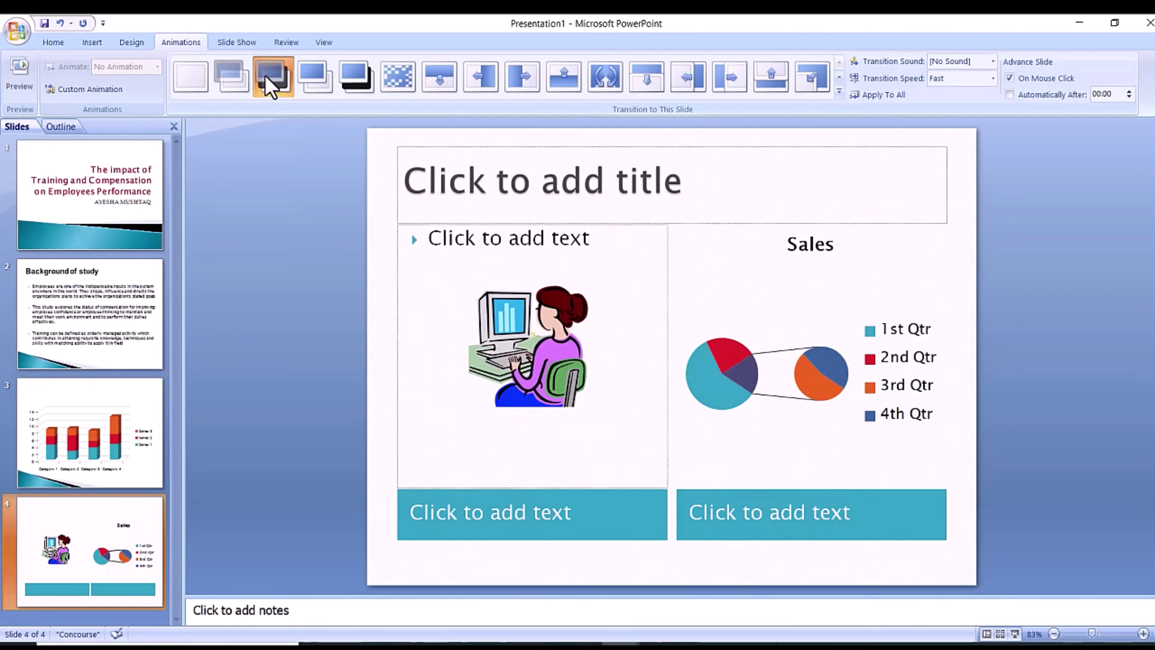
pyautogui.click(232, 84)
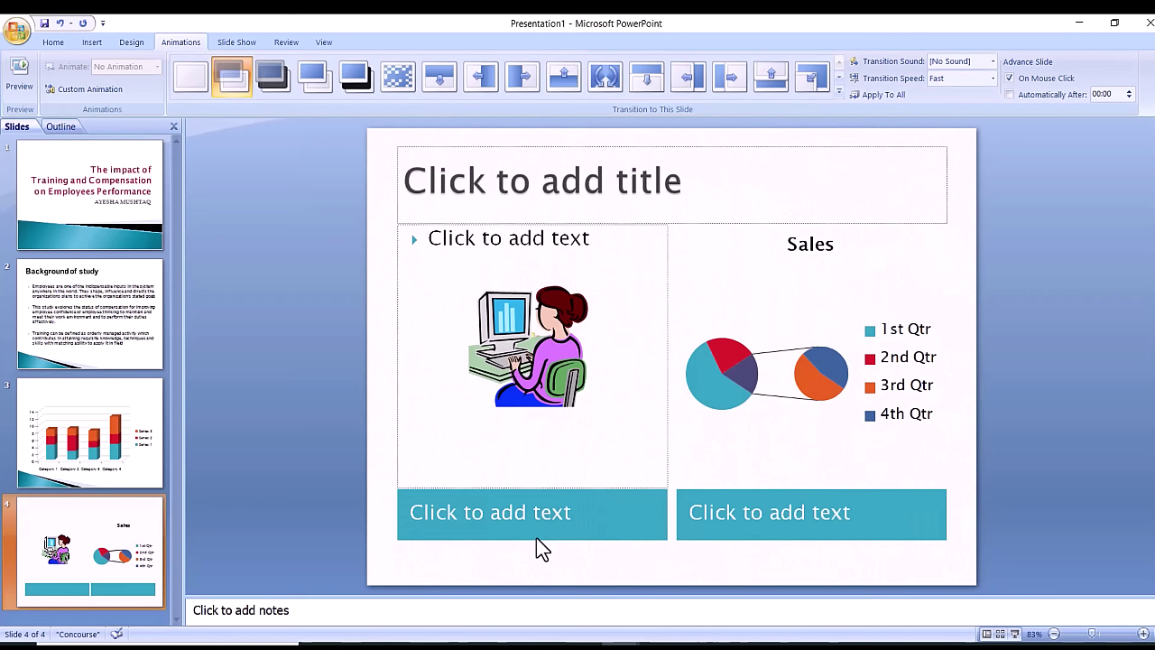
pyautogui.press('pageup')
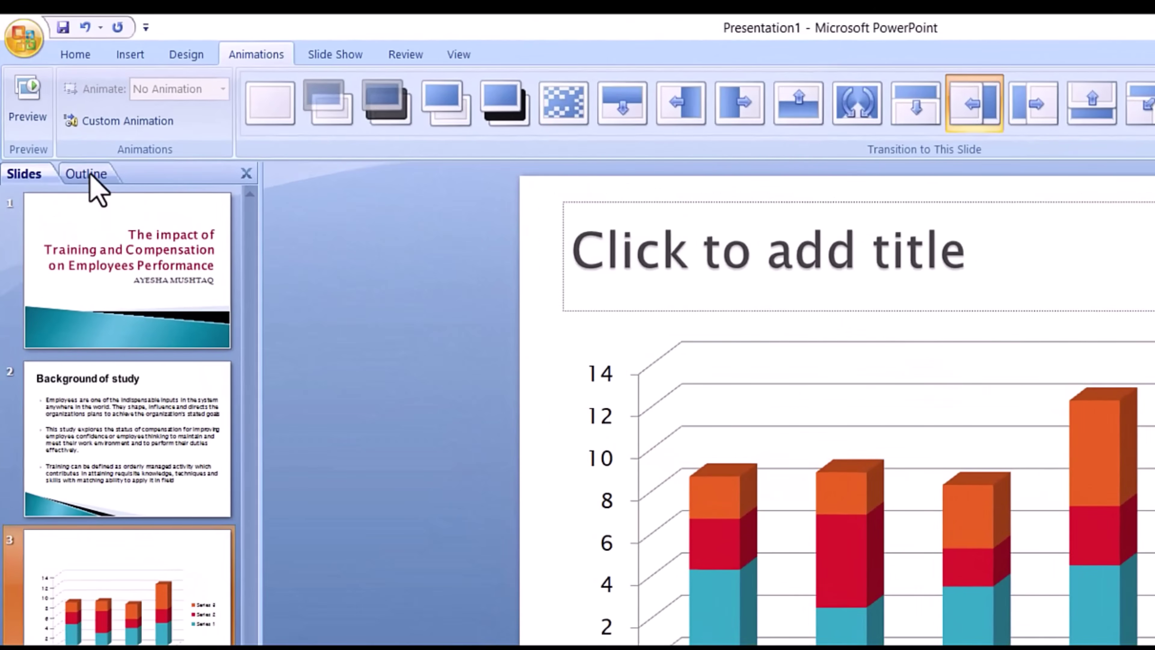
pyautogui.click(88, 174)
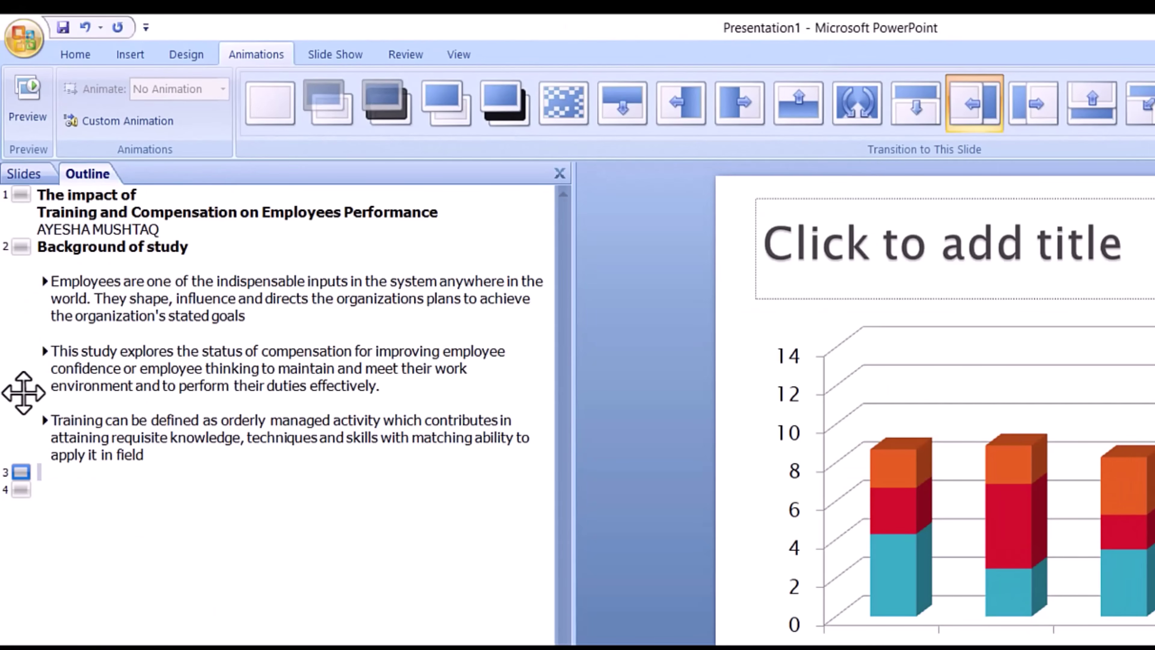
pyautogui.moveTo(22, 473); pyautogui.dragTo(33, 237)
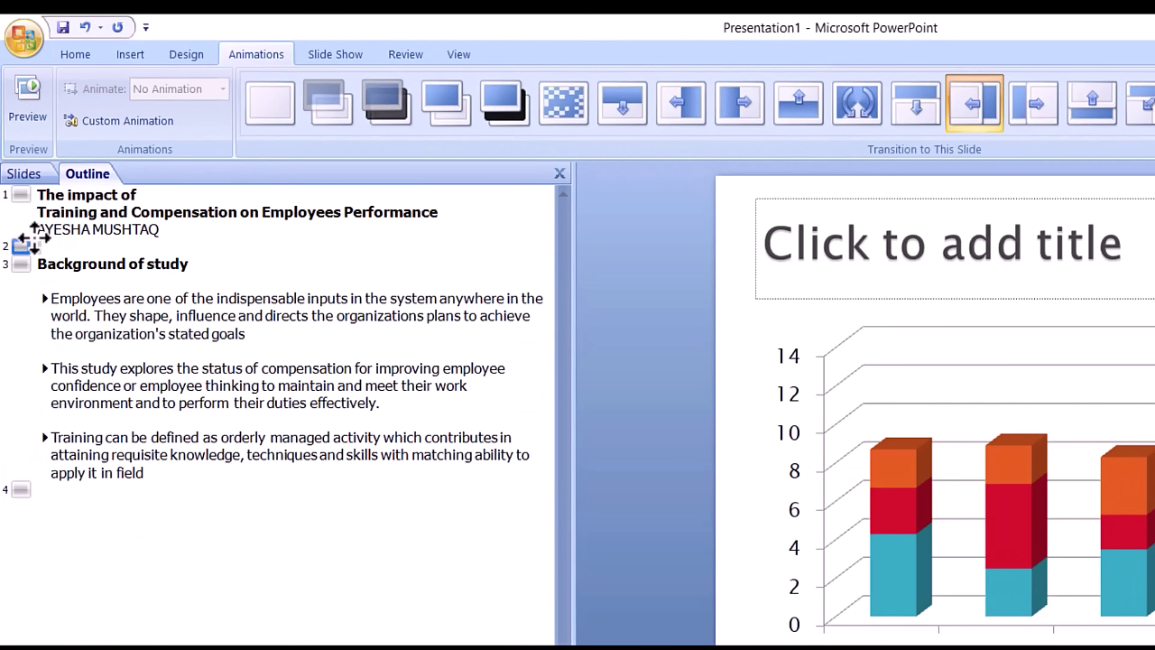
pyautogui.click(21, 175)
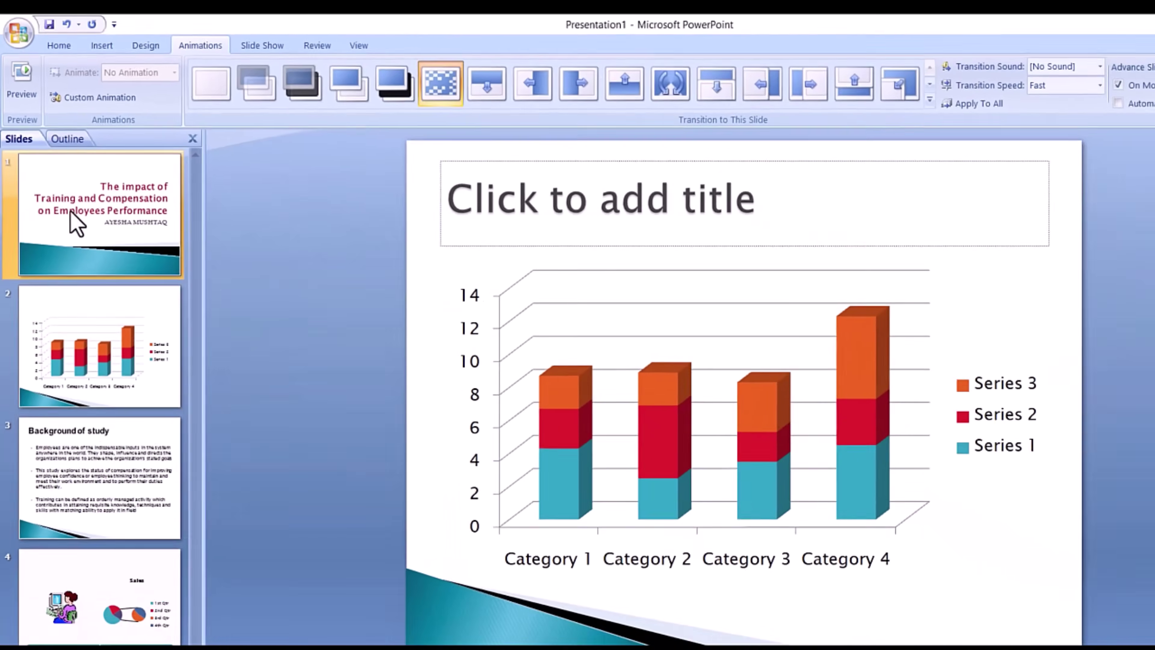
pyautogui.click(73, 216)
pyautogui.click(86, 337)
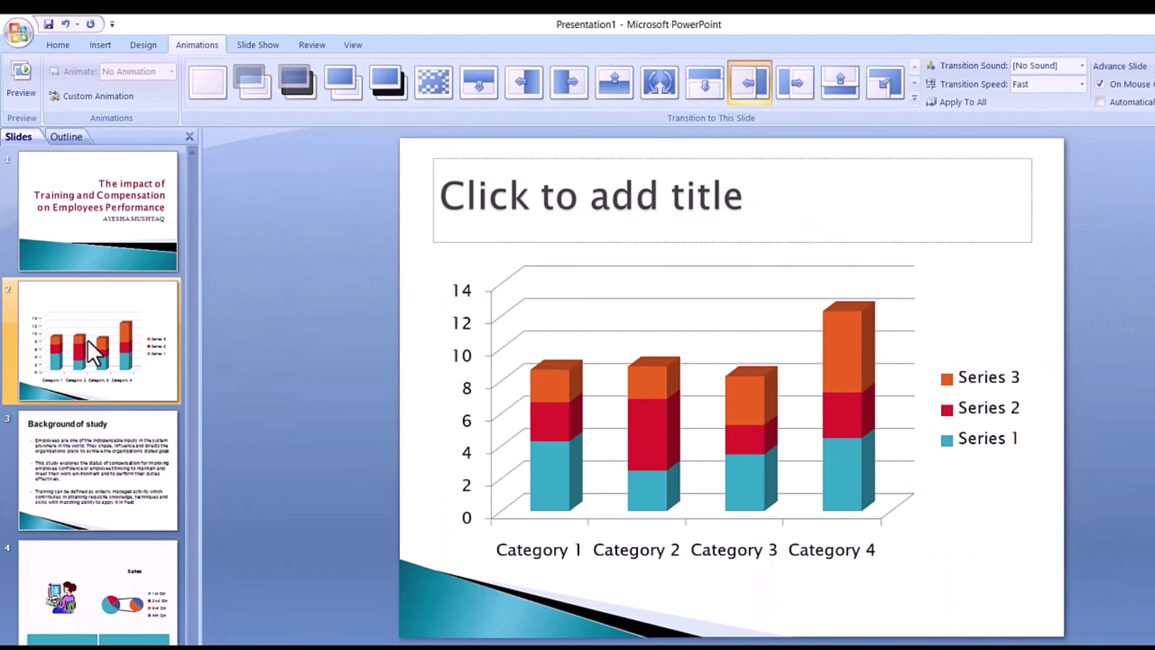
pyautogui.click(117, 448)
pyautogui.click(98, 591)
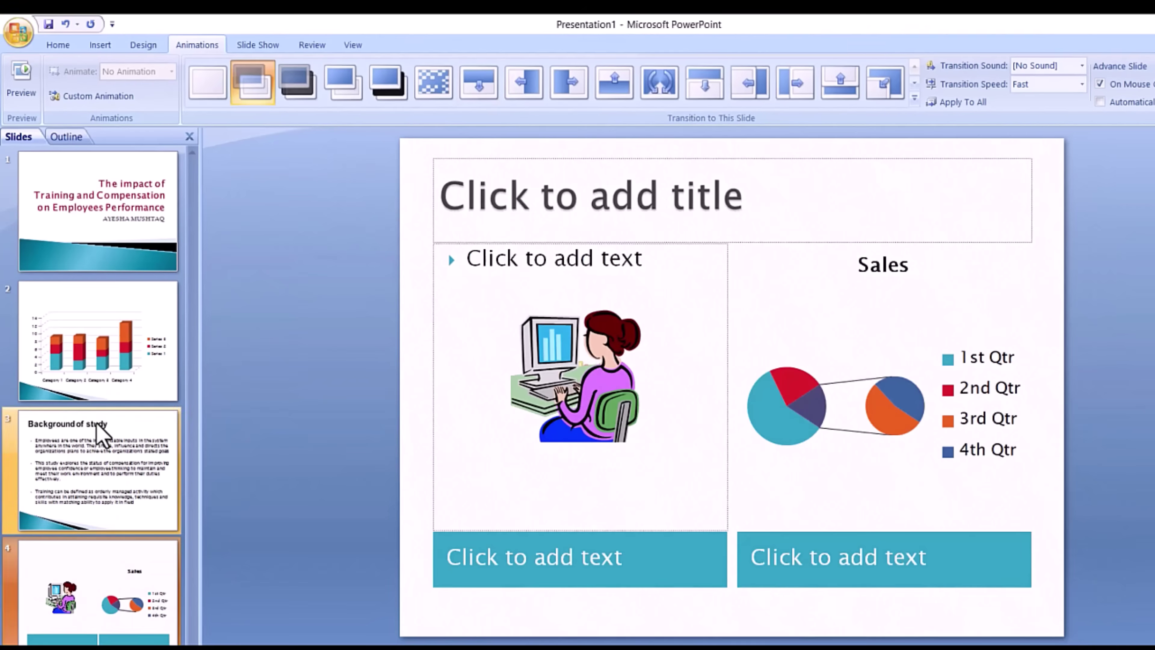
pyautogui.click(60, 139)
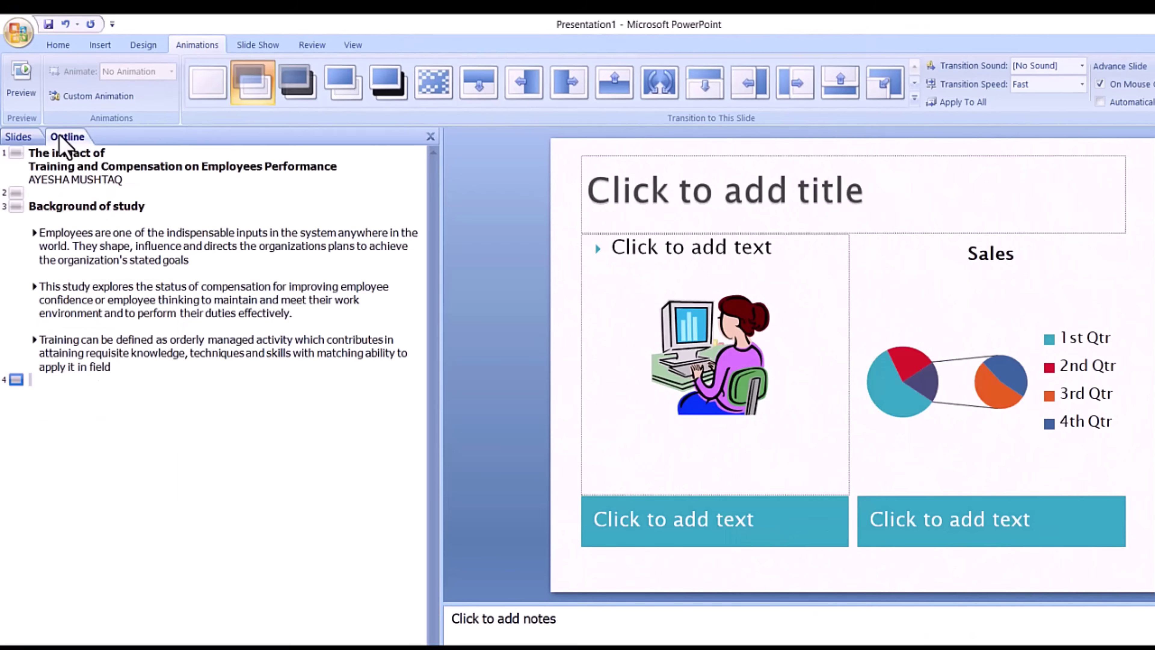
pyautogui.moveTo(11, 193); pyautogui.dragTo(12, 364)
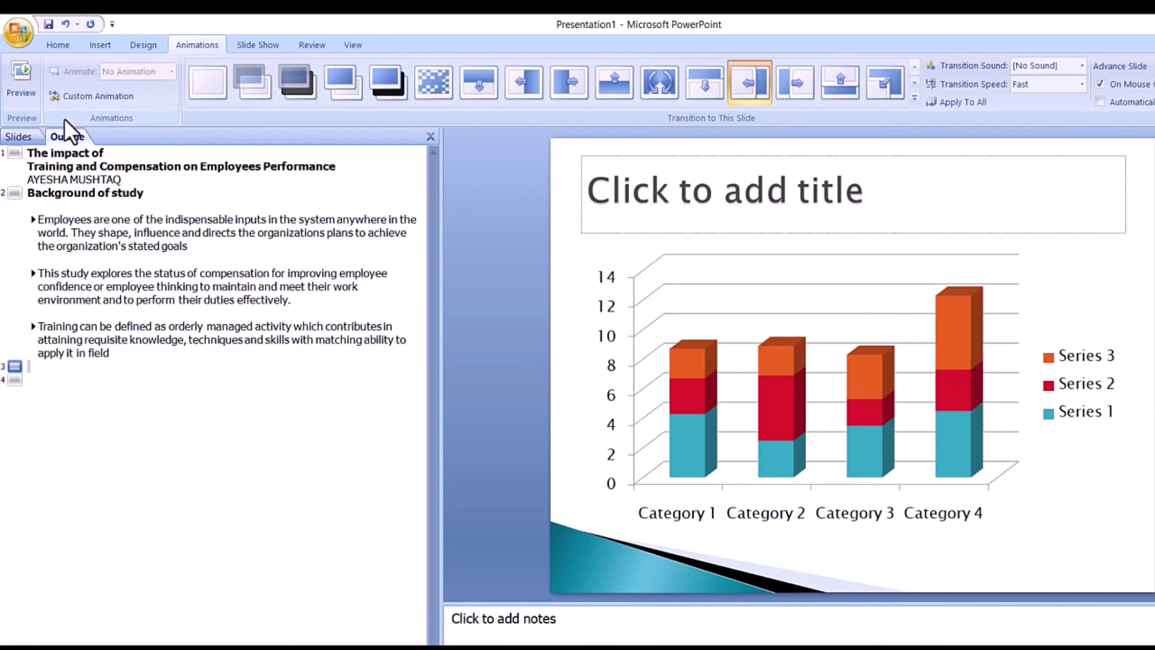
pyautogui.click(17, 137)
pyautogui.click(111, 247)
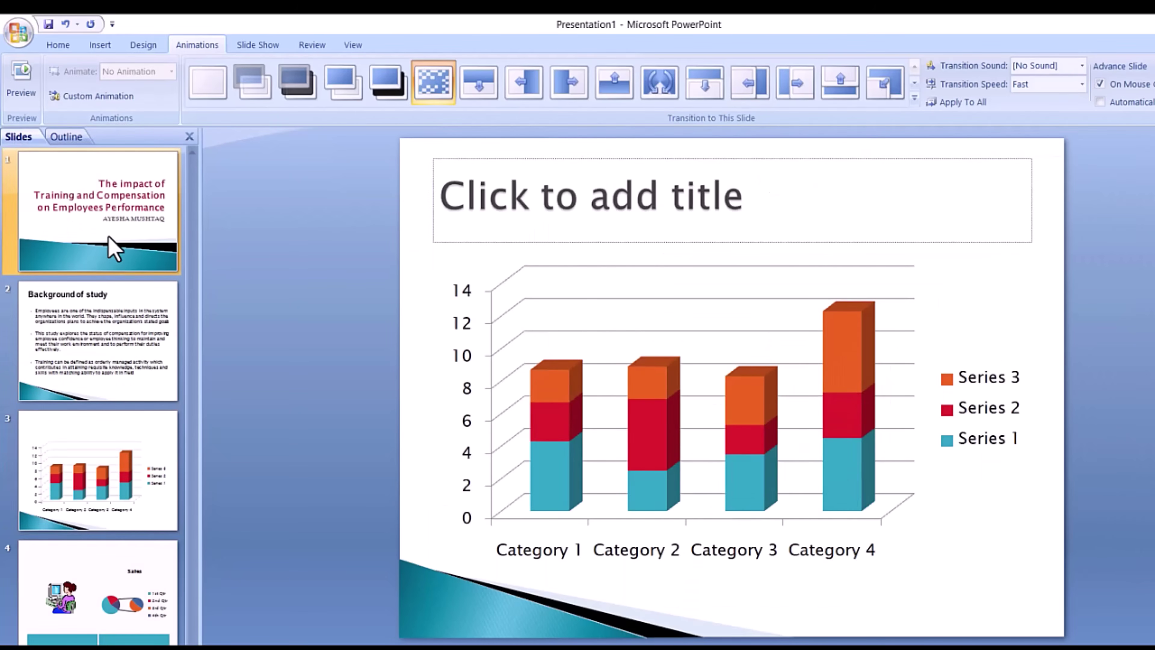
pyautogui.click(110, 335)
pyautogui.click(108, 438)
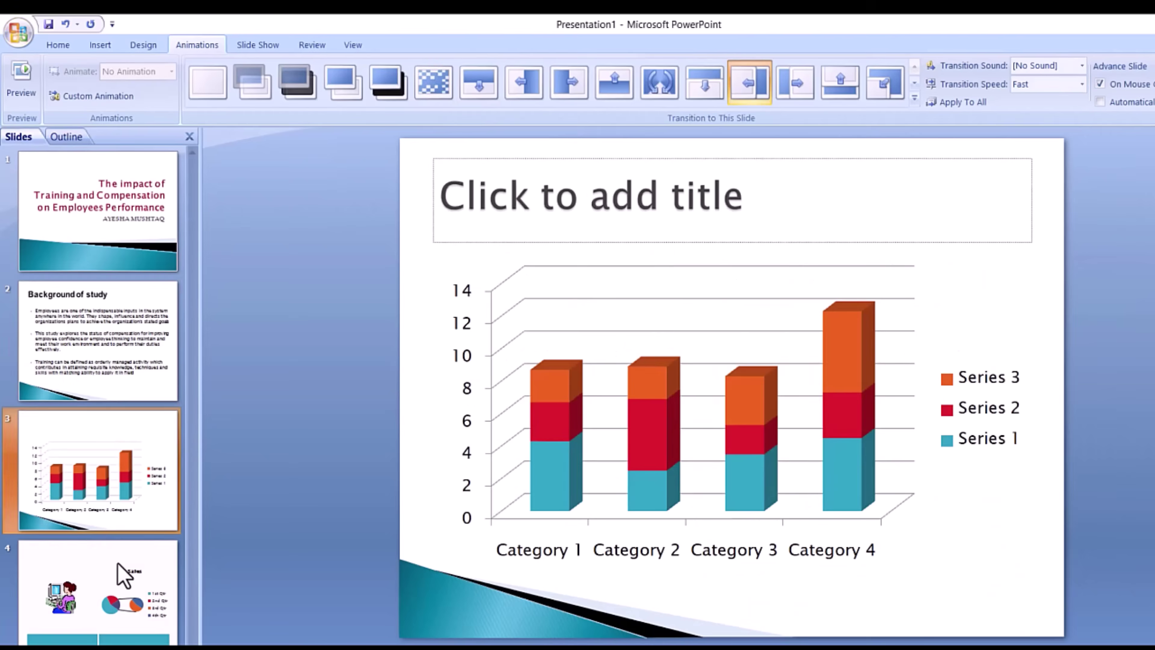
pyautogui.click(120, 589)
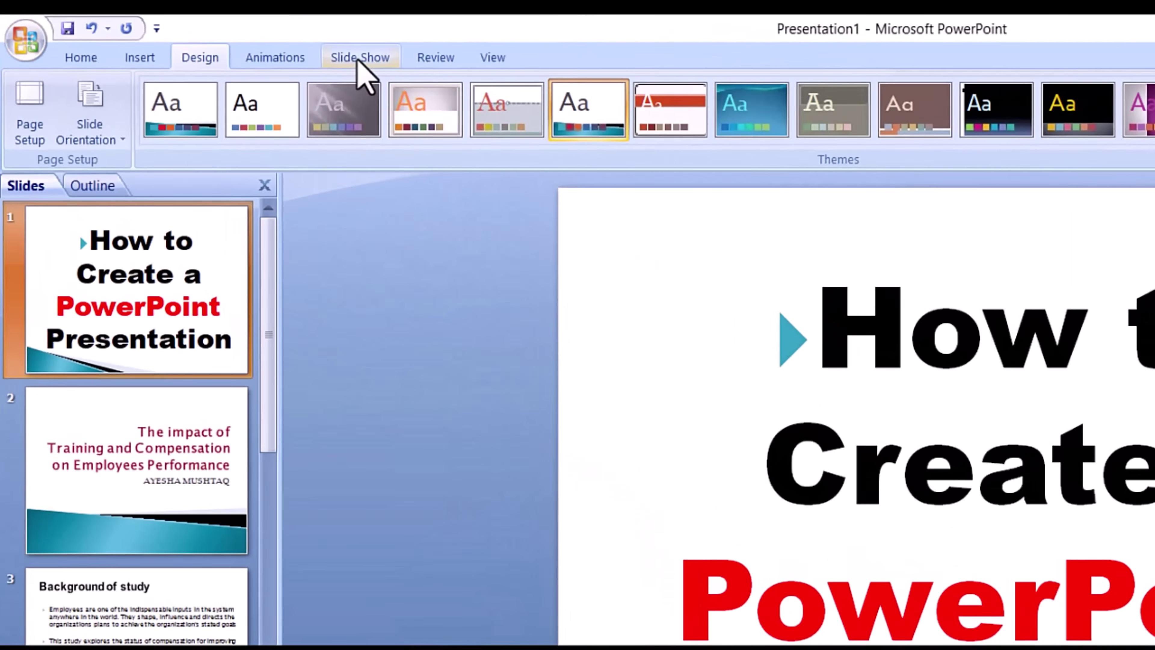
# - Switch to the Slide Show ribbon tab to reach the slide show start options
pyautogui.click(359, 58)
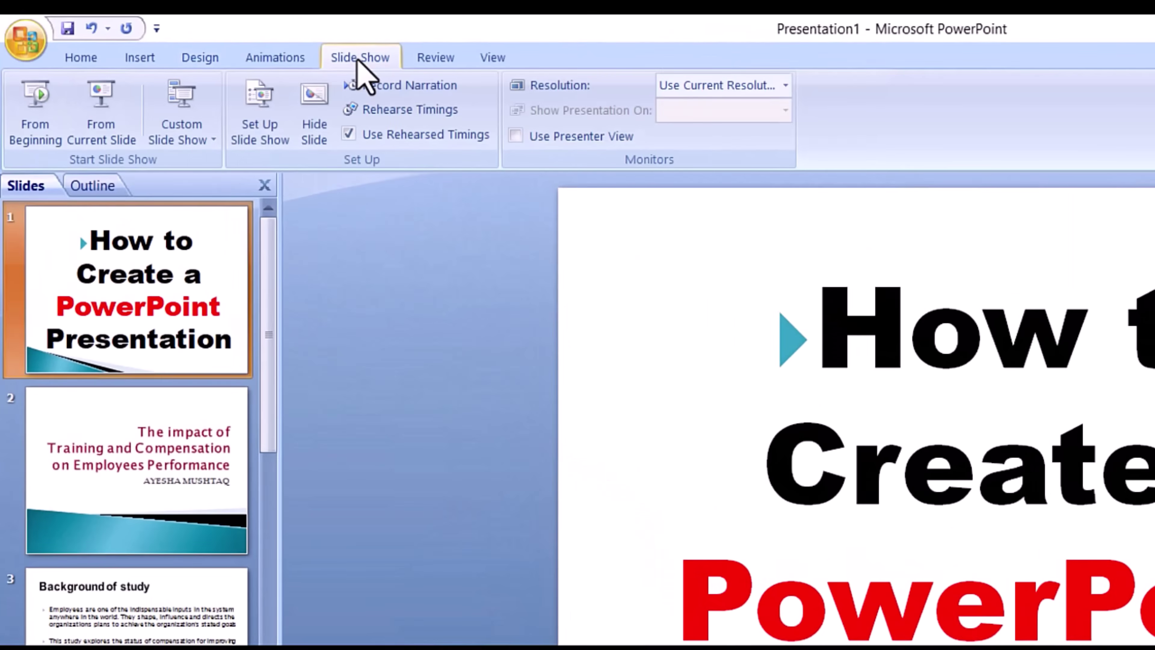